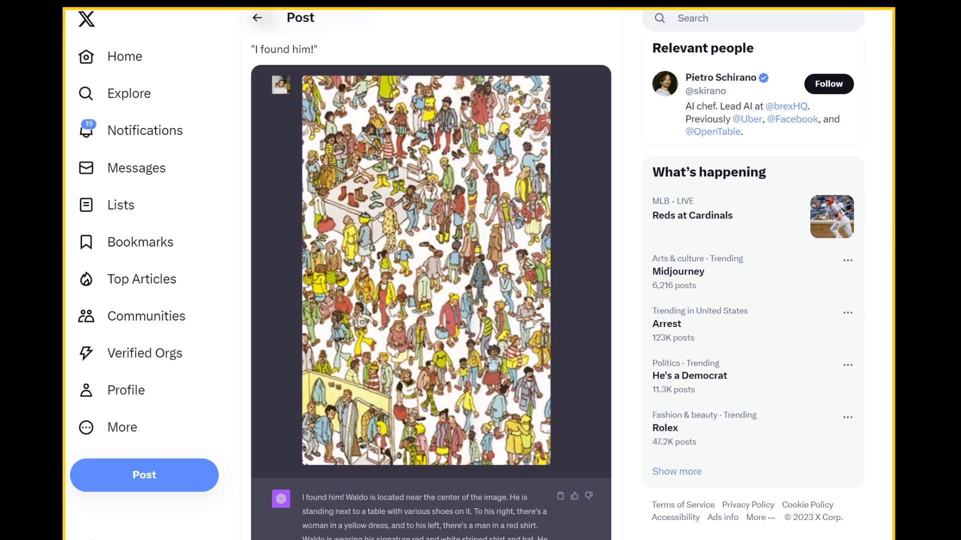
pyautogui.scroll(1, 360, 139)
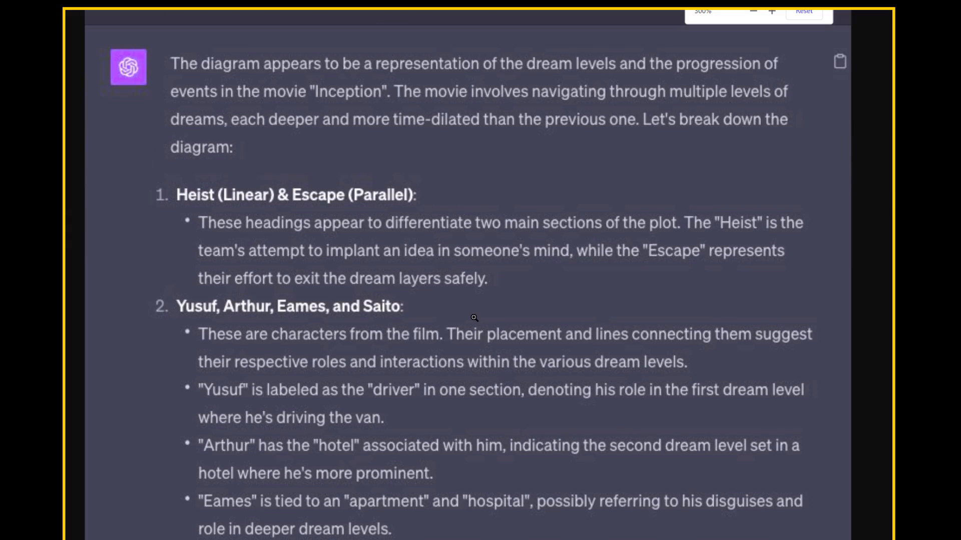
# Step: Zoom out the enlarged Inception breakdown to read more of ChatGPT's response
pyautogui.hotkey('ctrl', '-')
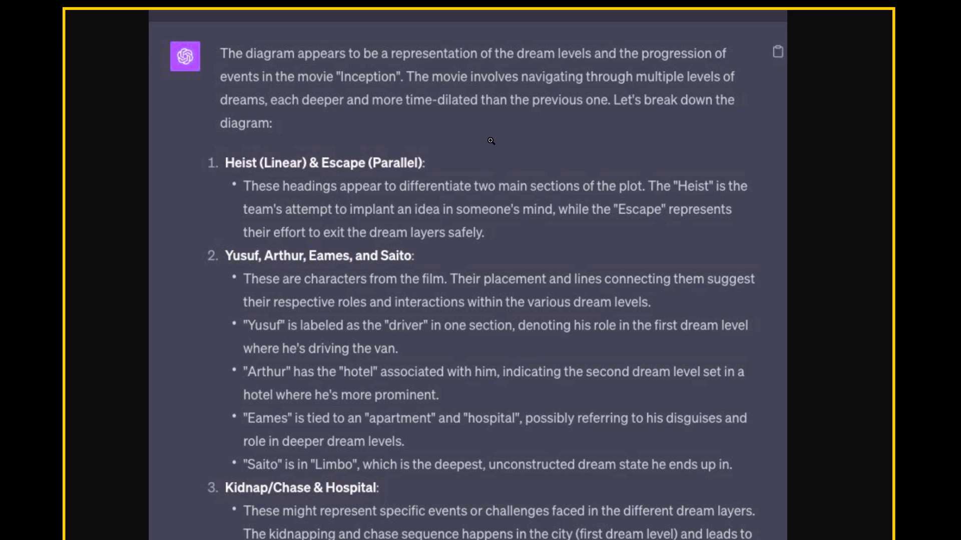
pyautogui.scroll(2, 401, 246)
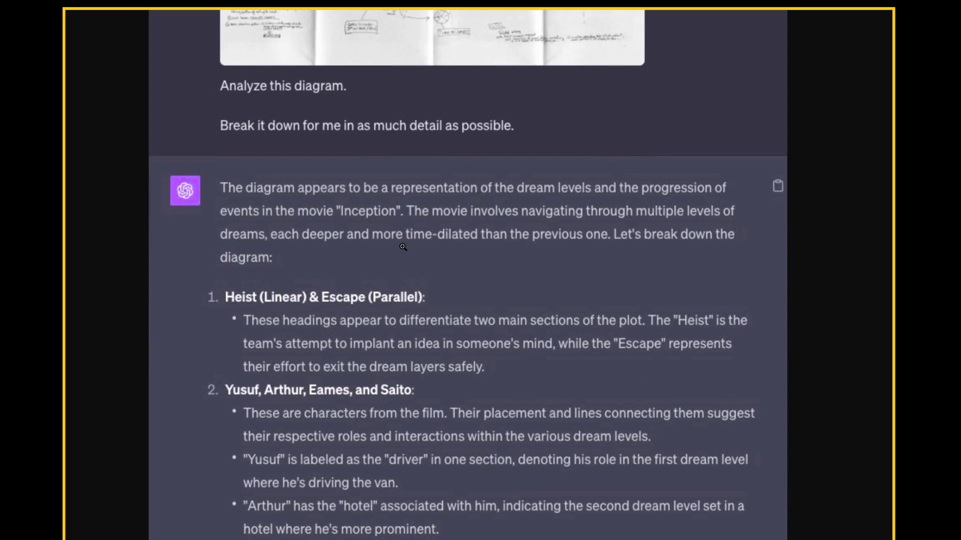
pyautogui.scroll(-2, 363, 250)
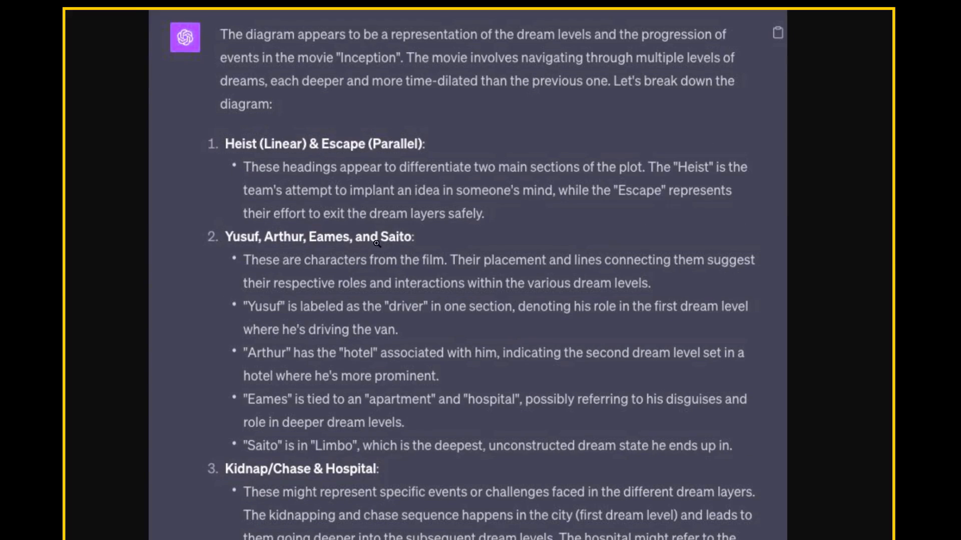
pyautogui.scroll(5, 348, 213)
pyautogui.scroll(-6, 425, 127)
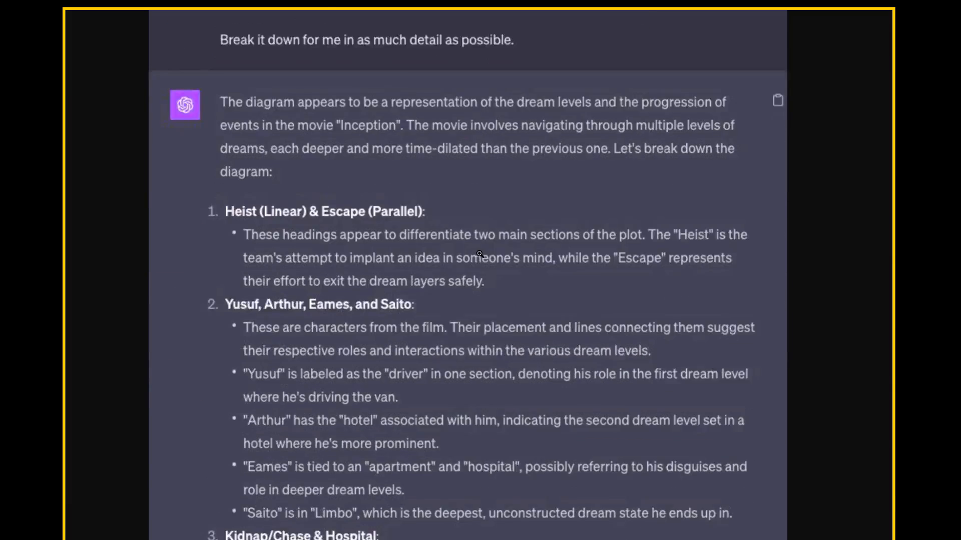
pyautogui.scroll(-2, 436, 210)
pyautogui.scroll(-2, 475, 166)
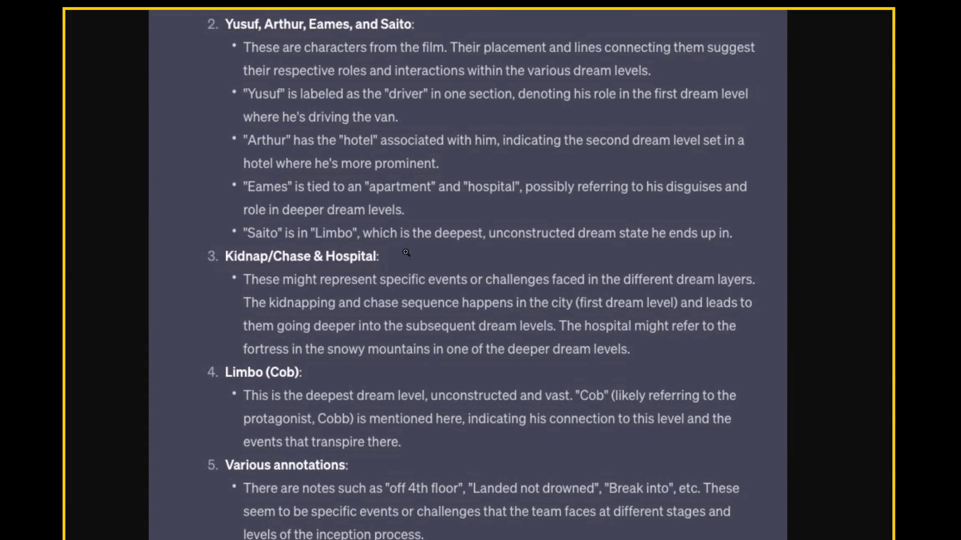
pyautogui.scroll(-2, 406, 256)
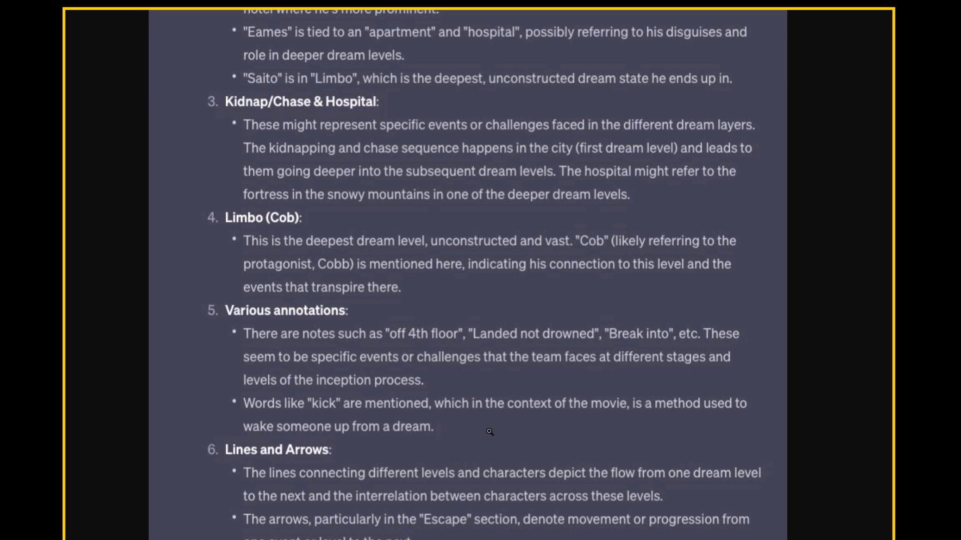
# Step: Close the lightbox, highlight the 'not just OCR' reply and the code-writing claim, and open the whiteboarding post's media
pyautogui.press('Escape')
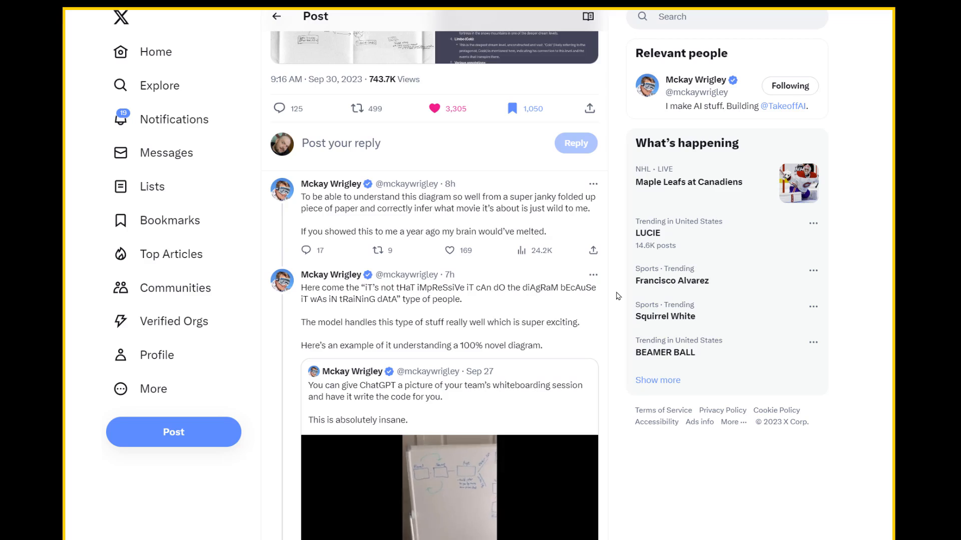
pyautogui.scroll(-5, 616, 294)
pyautogui.scroll(-3, 617, 295)
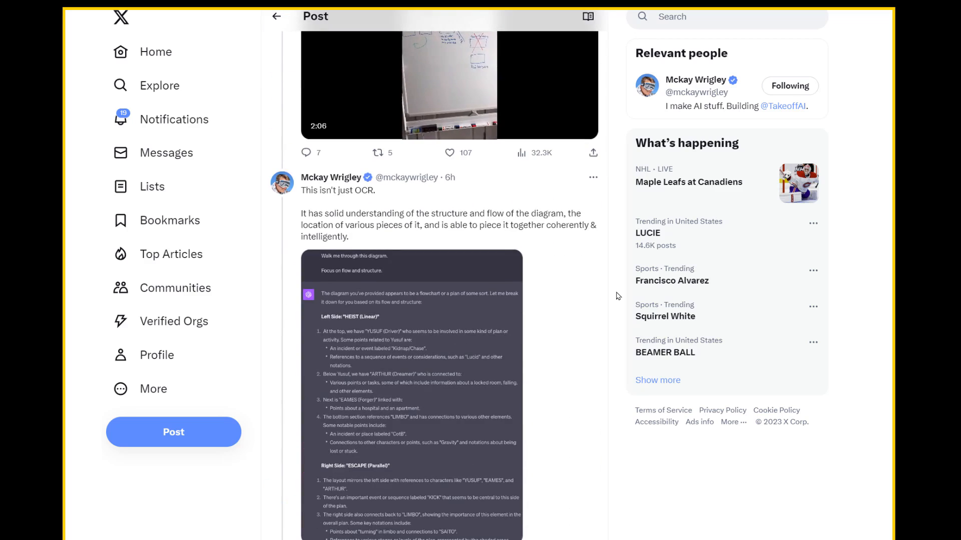
pyautogui.moveTo(309, 190); pyautogui.dragTo(379, 197)
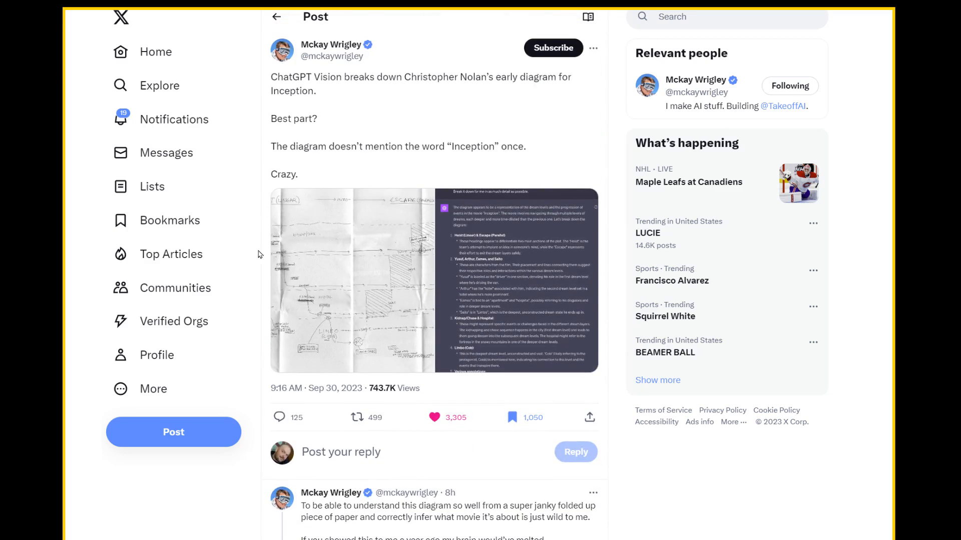
pyautogui.click(329, 281)
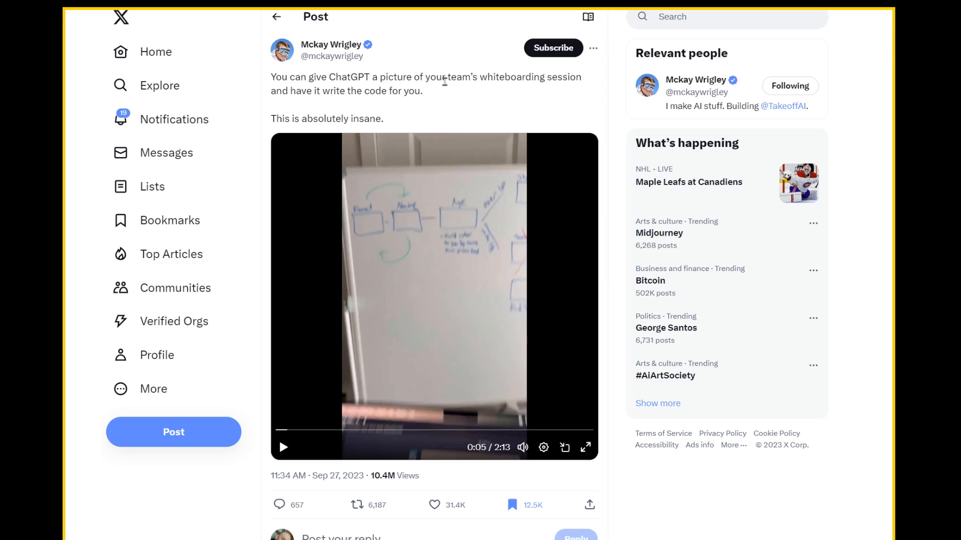
pyautogui.moveTo(283, 91); pyautogui.dragTo(466, 96)
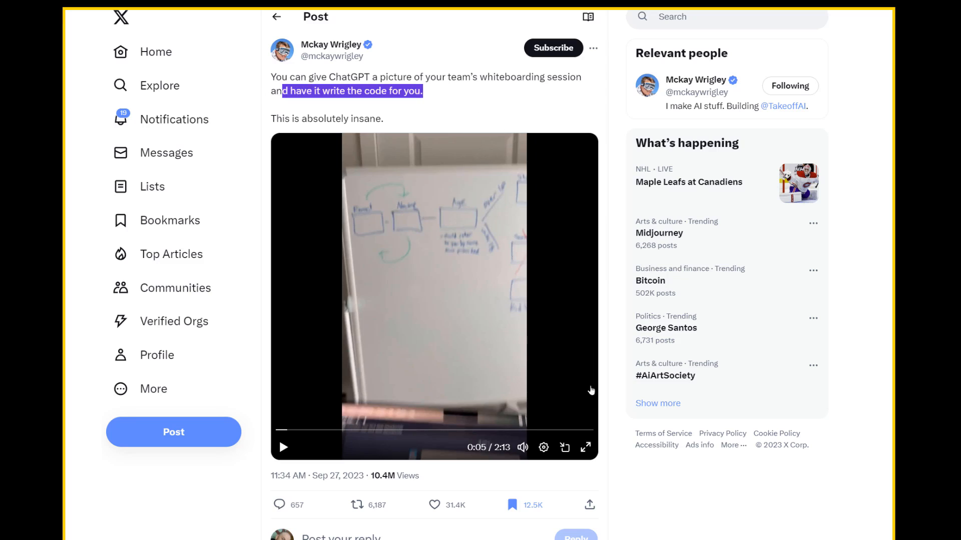
pyautogui.scroll(-3, 398, 193)
pyautogui.scroll(-2, 450, 199)
pyautogui.scroll(5, 471, 229)
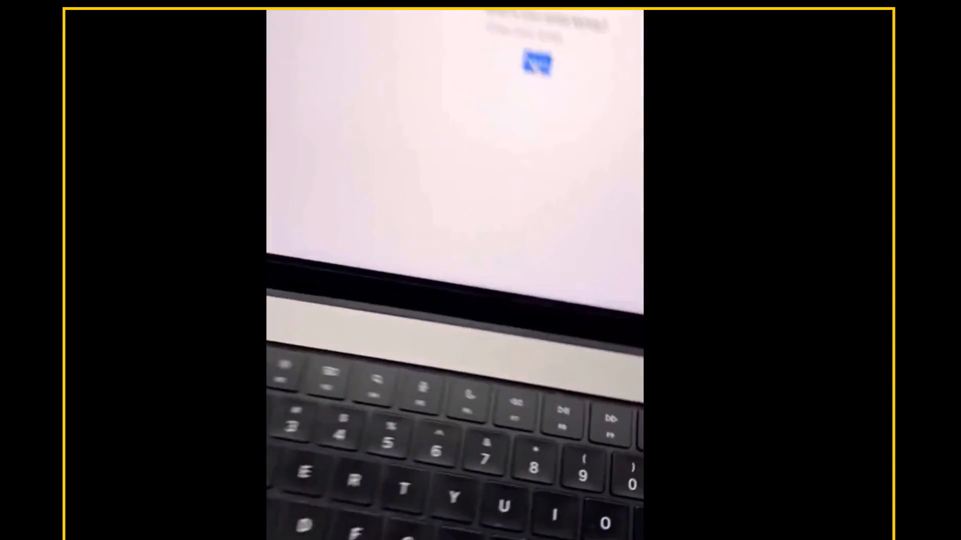
pyautogui.write('ouygcuyg')
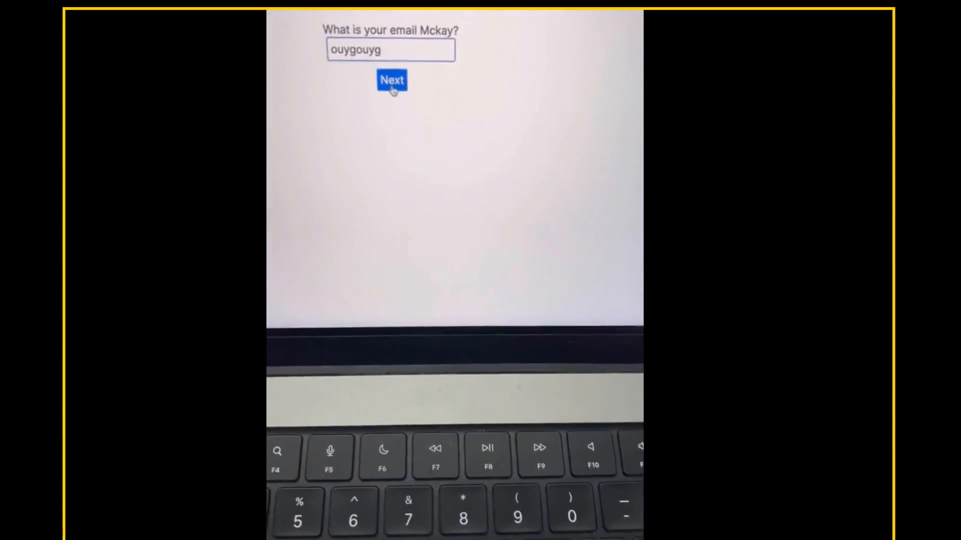
# Step: Pause the whiteboard-to-code video near 1:51 after its onboarding pages play
pyautogui.click(393, 87)
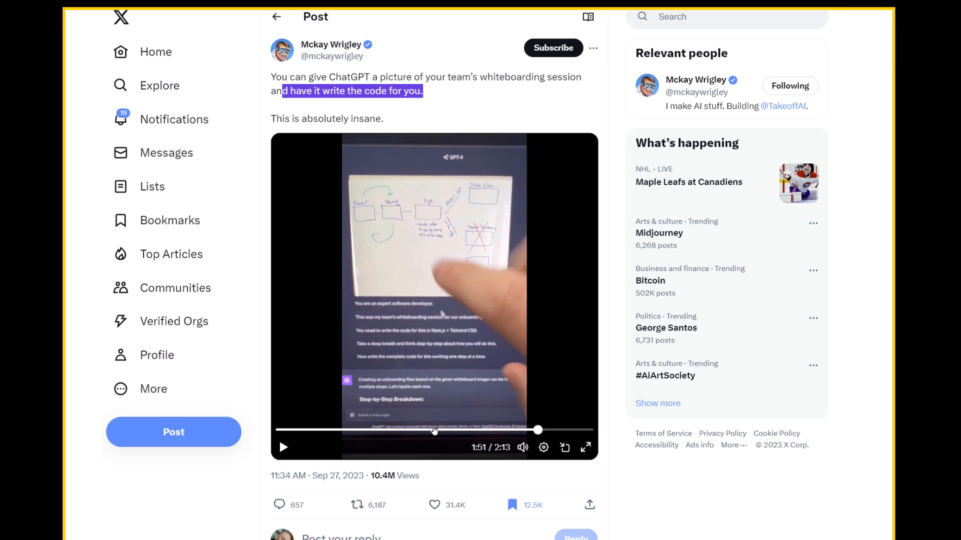
# Step: Go to DT's Picture-to-Recipe post, highlight 'ChatGPT-4 Multimodal' and view the recipe screenshot enlarged
pyautogui.click(331, 36)
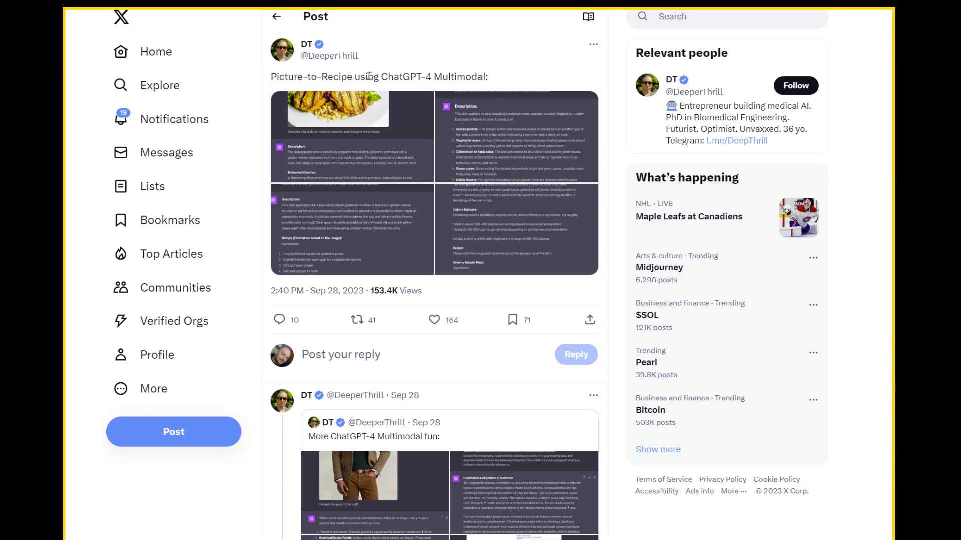
pyautogui.moveTo(355, 77); pyautogui.dragTo(455, 118)
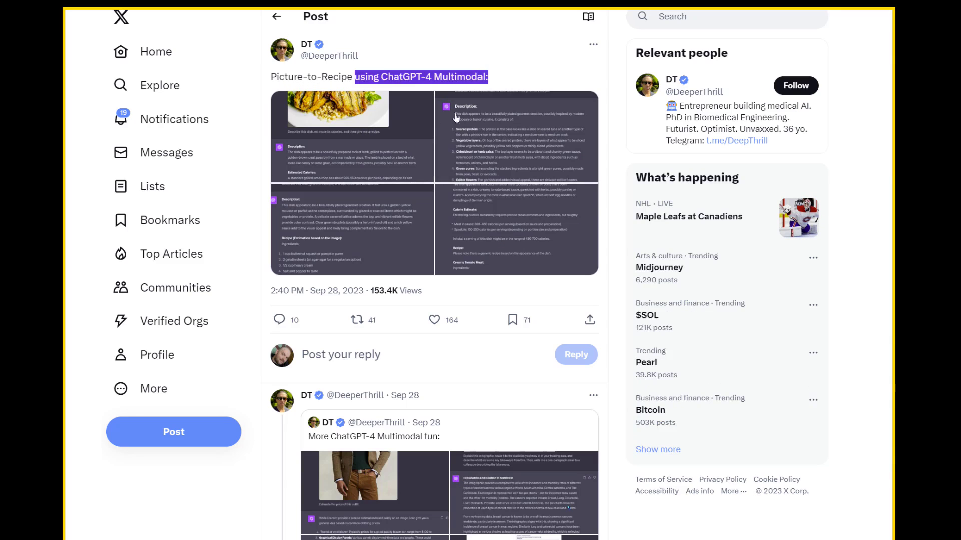
pyautogui.click(369, 140)
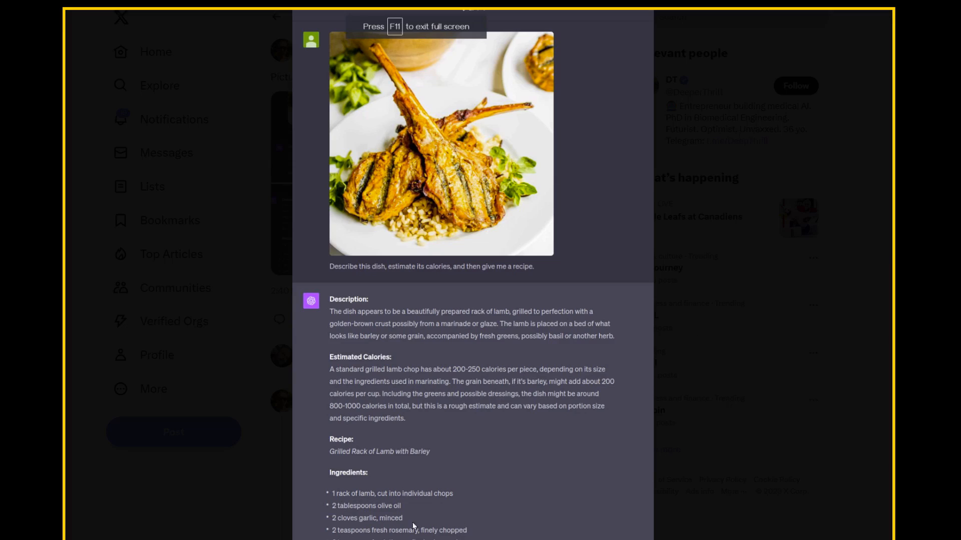
pyautogui.click(692, 375)
pyautogui.click(353, 143)
# Step: Page through the seared fish, chicken paprikash and cancer infographic screenshots enlarged
pyautogui.click(763, 335)
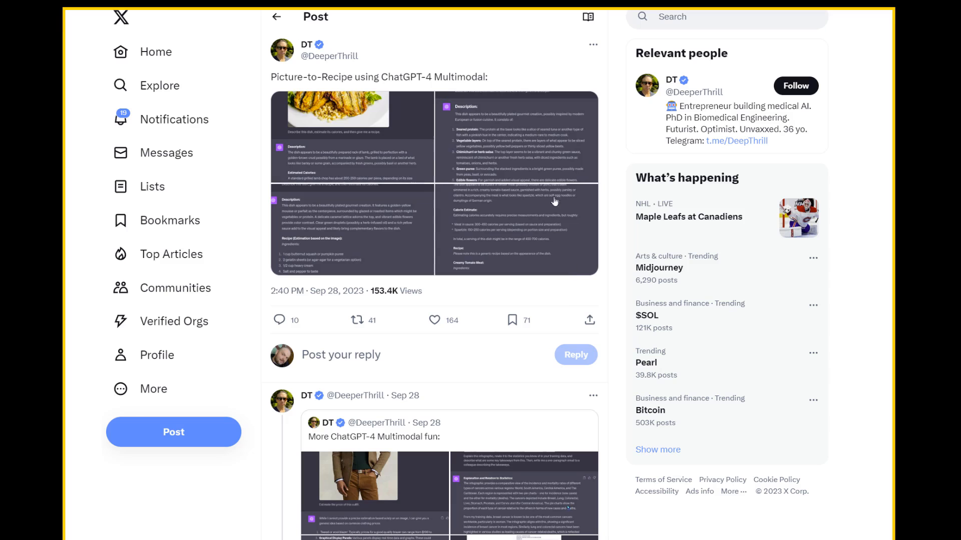
pyautogui.click(555, 196)
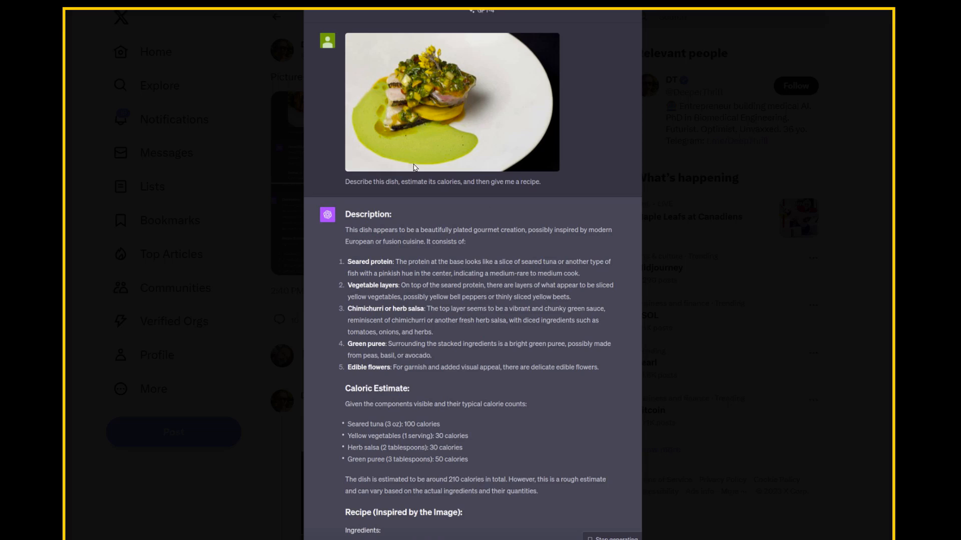
pyautogui.click(791, 323)
pyautogui.click(344, 199)
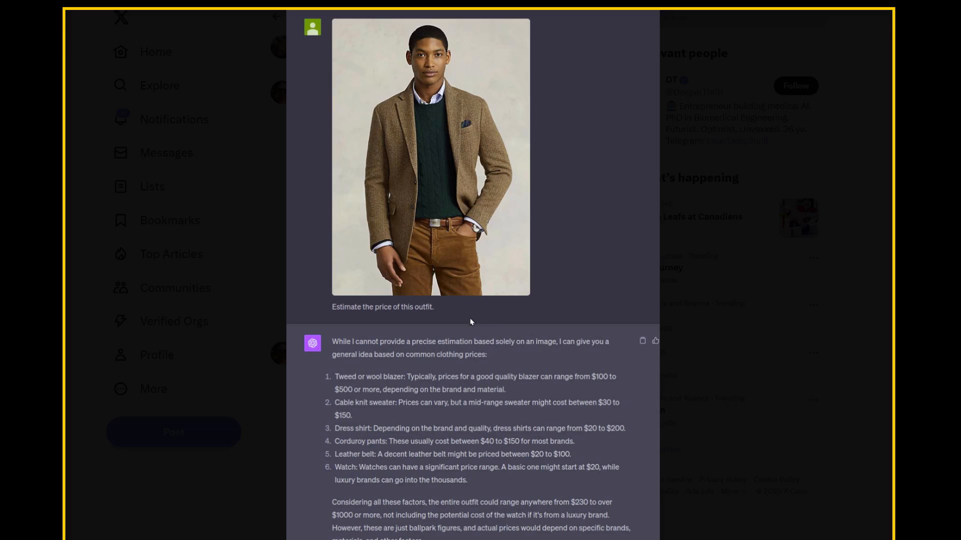
pyautogui.click(720, 303)
pyautogui.click(480, 174)
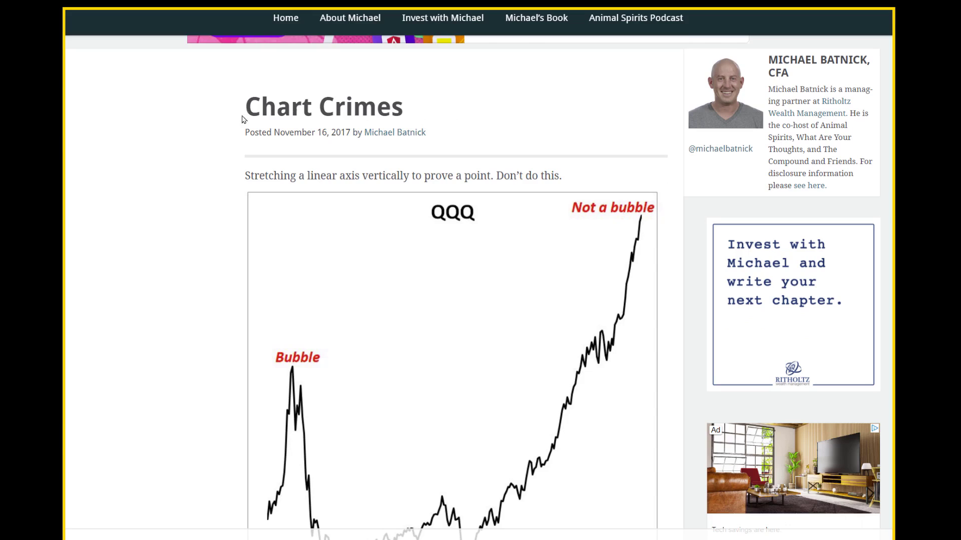
# Step: Highlight the Chart Crimes post title, the author's name and part of the bio
pyautogui.moveTo(242, 118); pyautogui.dragTo(462, 111)
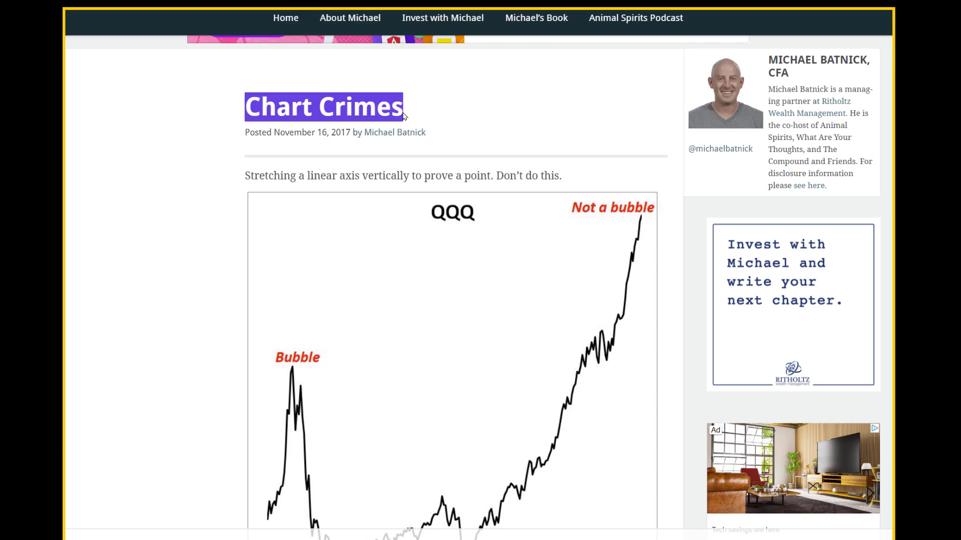
pyautogui.scroll(-3, 410, 255)
pyautogui.scroll(3, 409, 255)
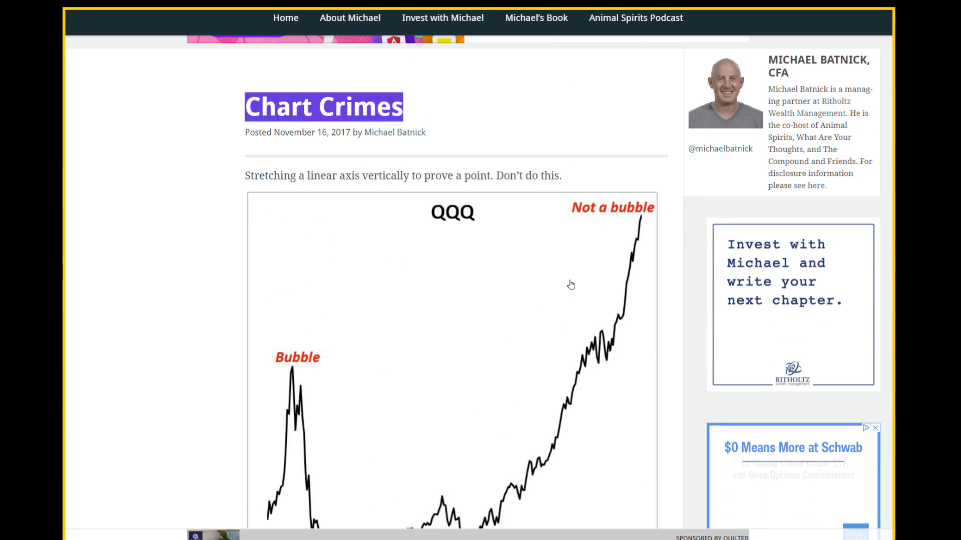
pyautogui.scroll(-3, 425, 220)
pyautogui.scroll(3, 465, 240)
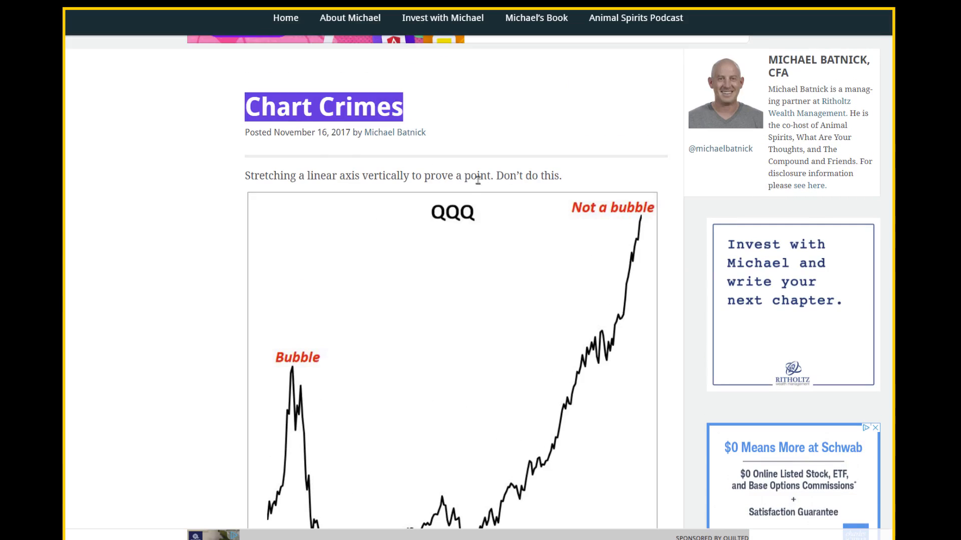
pyautogui.moveTo(767, 58); pyautogui.dragTo(877, 61)
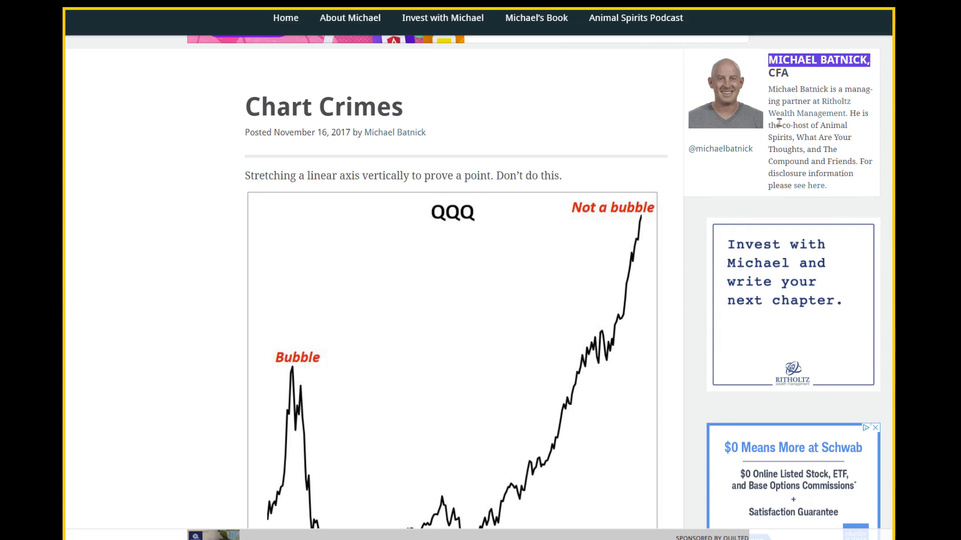
pyautogui.moveTo(781, 126)
pyautogui.mouseDown()
pyautogui.moveTo(805, 128)
pyautogui.moveTo(794, 137)
pyautogui.mouseUp()
pyautogui.scroll(-10, 465, 241)
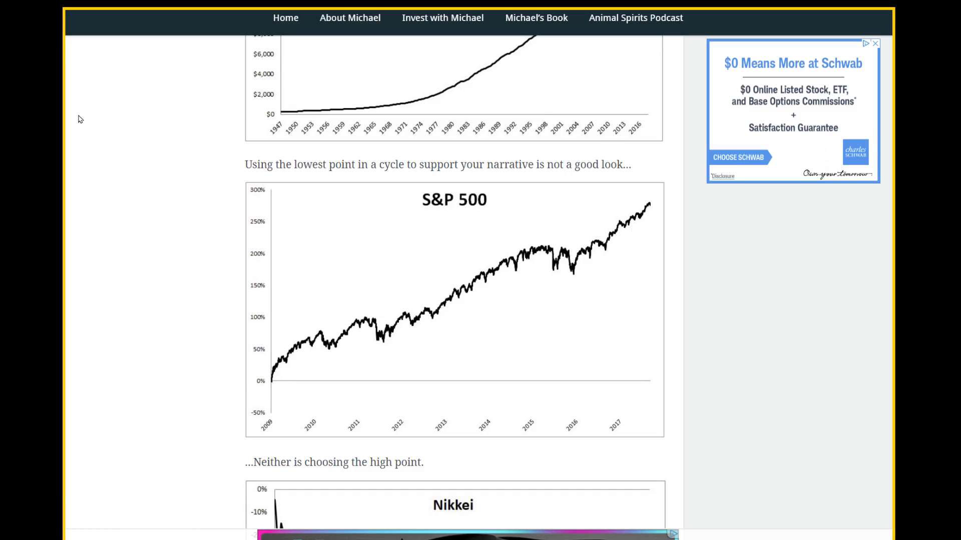
pyautogui.scroll(-8, 260, 395)
pyautogui.scroll(3, 300, 225)
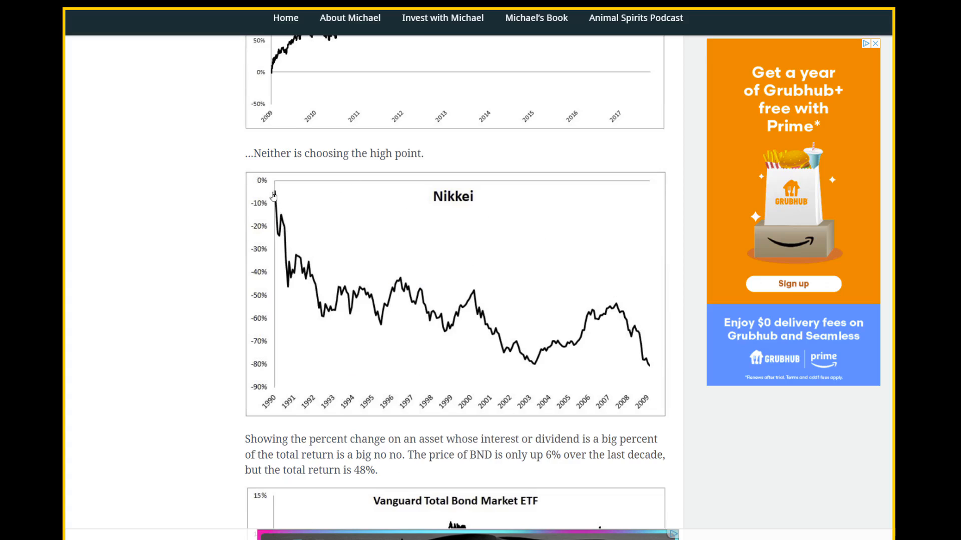
pyautogui.scroll(10, 406, 248)
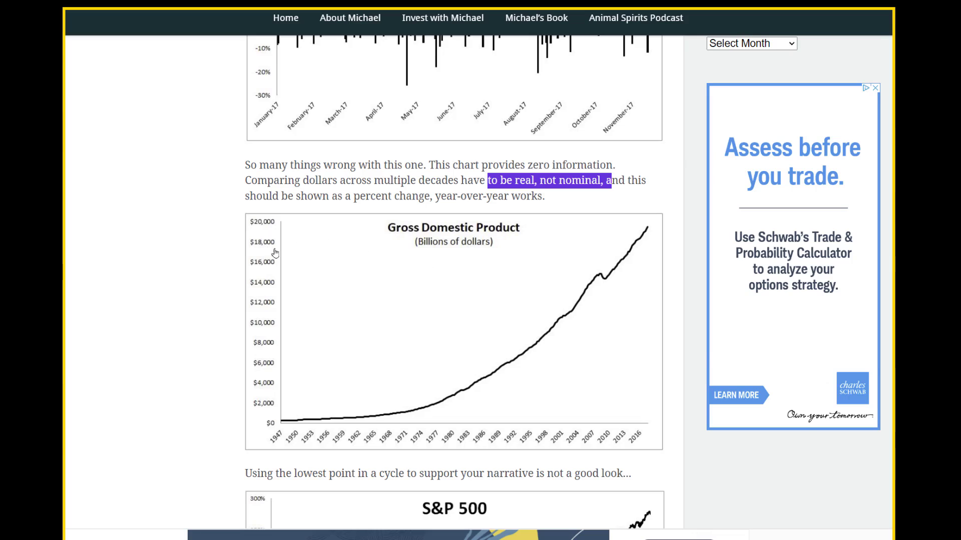
pyautogui.scroll(-5, 271, 251)
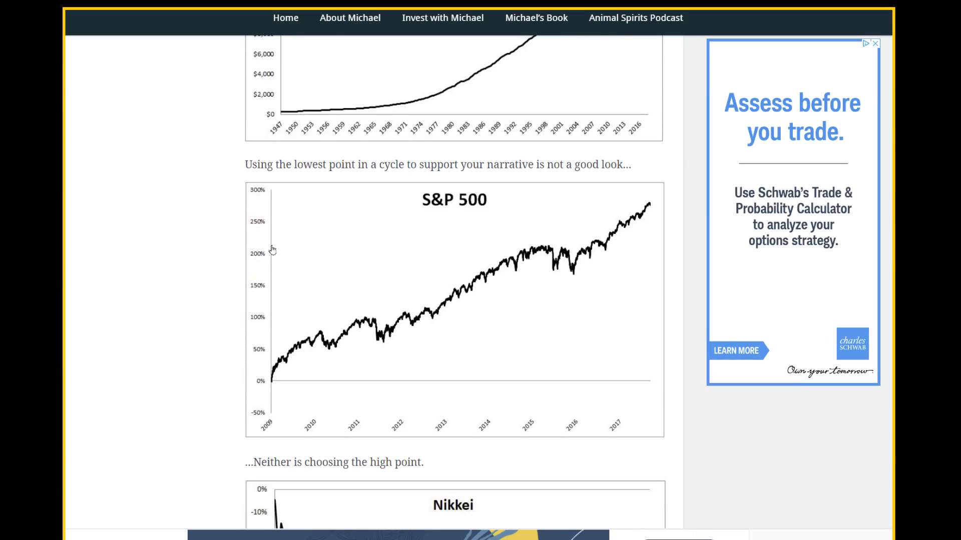
pyautogui.scroll(-3, 217, 253)
pyautogui.scroll(-3, 218, 255)
pyautogui.scroll(-6, 221, 259)
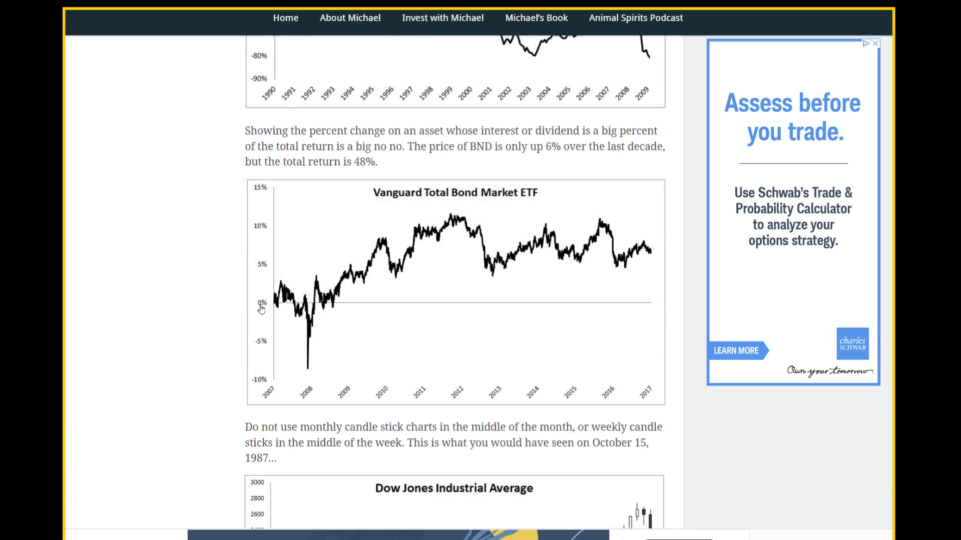
pyautogui.scroll(4, 264, 308)
pyautogui.scroll(-2, 300, 360)
pyautogui.scroll(-3, 304, 359)
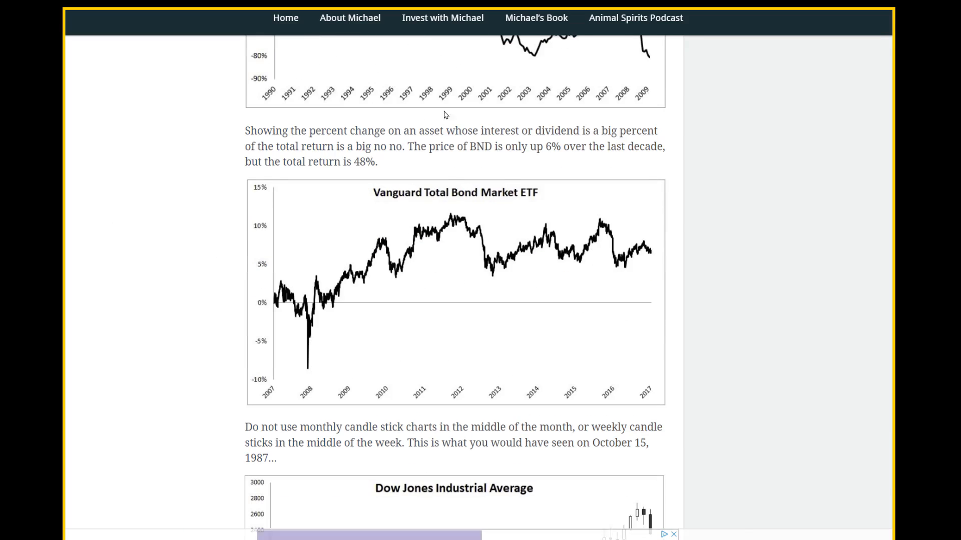
pyautogui.scroll(-10, 210, 268)
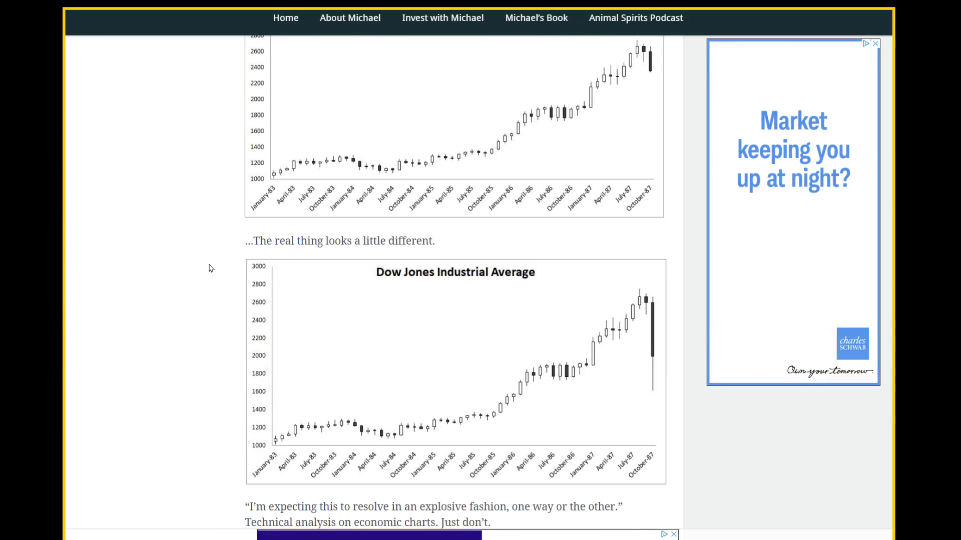
pyautogui.scroll(8, 188, 323)
pyautogui.scroll(-8, 184, 329)
pyautogui.scroll(-12, 199, 334)
pyautogui.scroll(4, 200, 334)
pyautogui.scroll(-4, 203, 297)
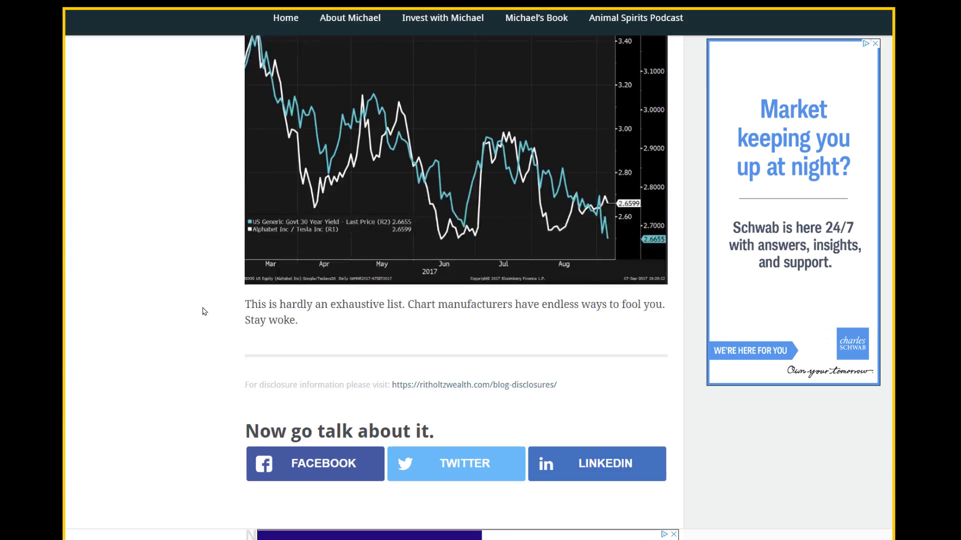
# Step: Highlight the closing sentences about the non-exhaustive list and chart manufacturers fooling you
pyautogui.moveTo(249, 270); pyautogui.dragTo(412, 270)
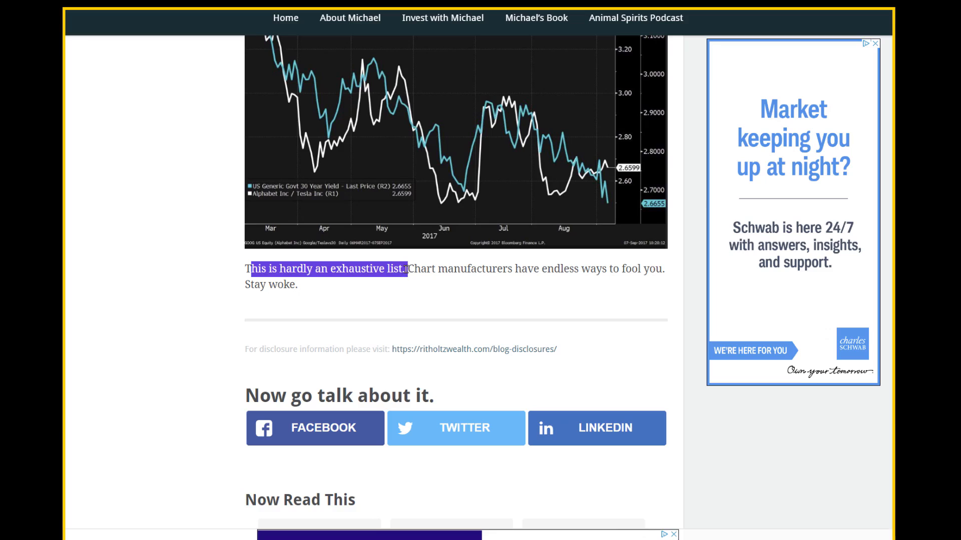
pyautogui.moveTo(509, 270); pyautogui.dragTo(671, 278)
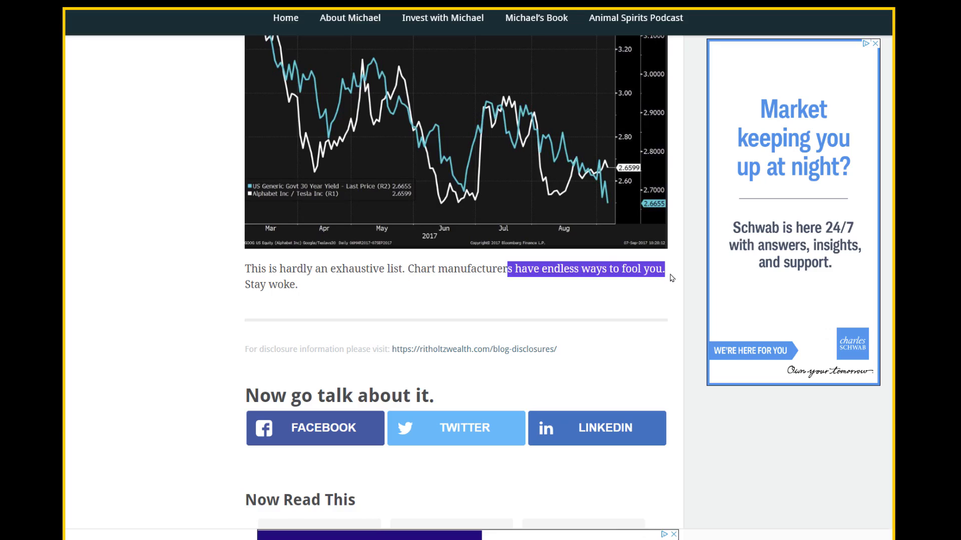
pyautogui.moveTo(246, 284); pyautogui.dragTo(297, 283)
pyautogui.scroll(4, 182, 337)
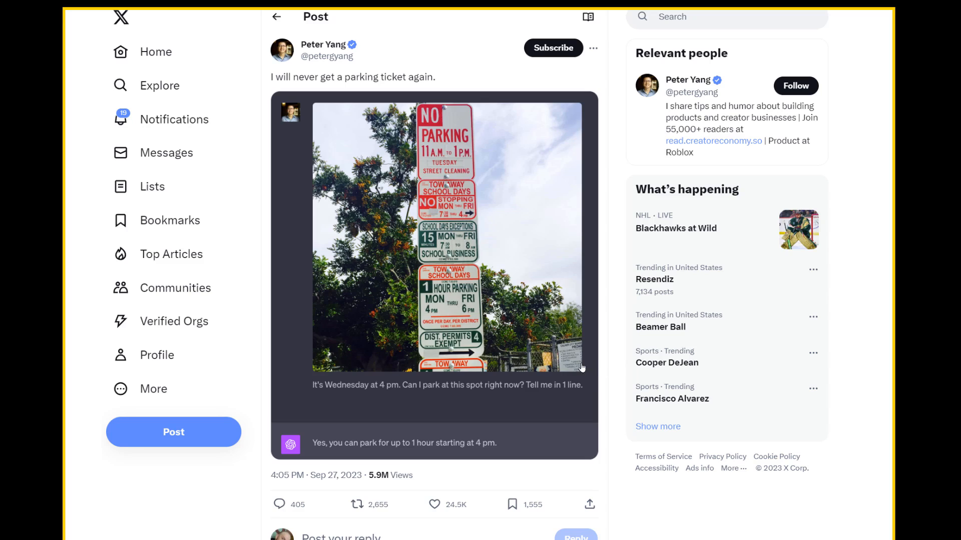
pyautogui.click(436, 270)
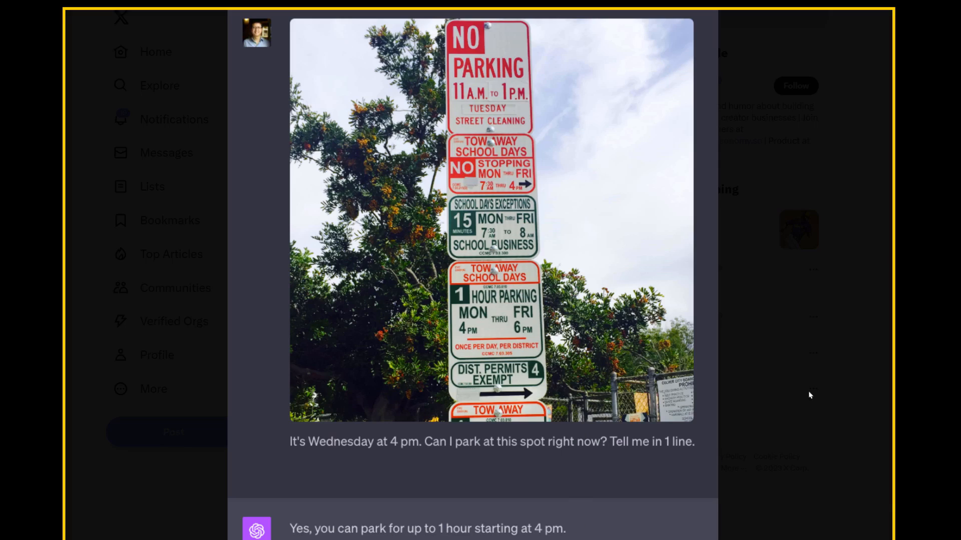
pyautogui.press('Escape')
pyautogui.scroll(-3, 505, 243)
pyautogui.scroll(3, 487, 247)
pyautogui.scroll(-3, 487, 246)
pyautogui.scroll(-2, 496, 270)
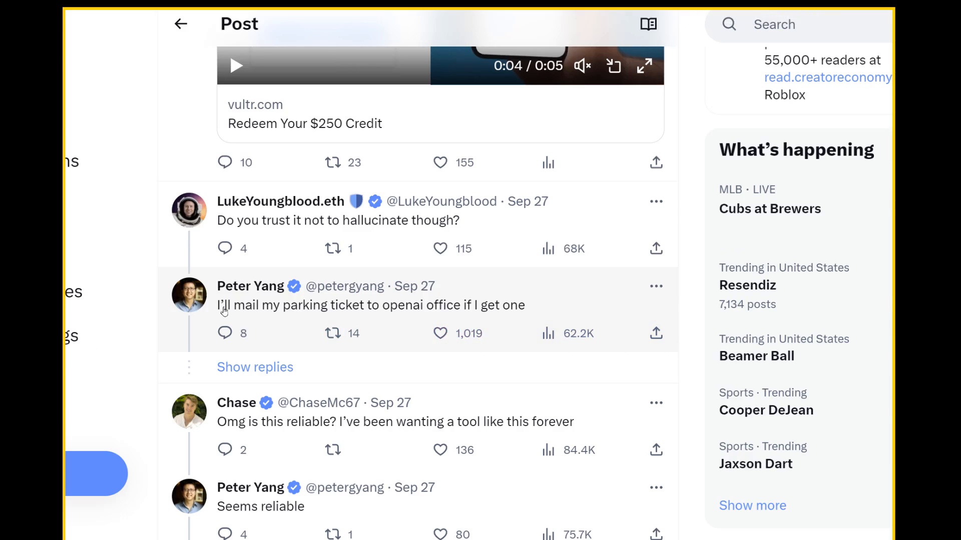
# Step: Select the parking-ticket-to-OpenAI reply and open it as its own post
pyautogui.moveTo(219, 310); pyautogui.dragTo(526, 307)
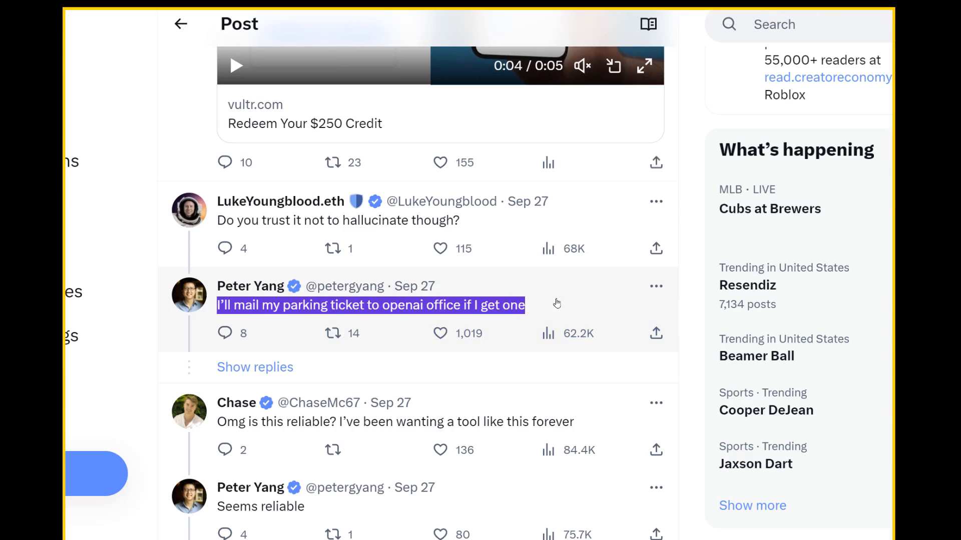
pyautogui.click(563, 303)
pyautogui.press('l')
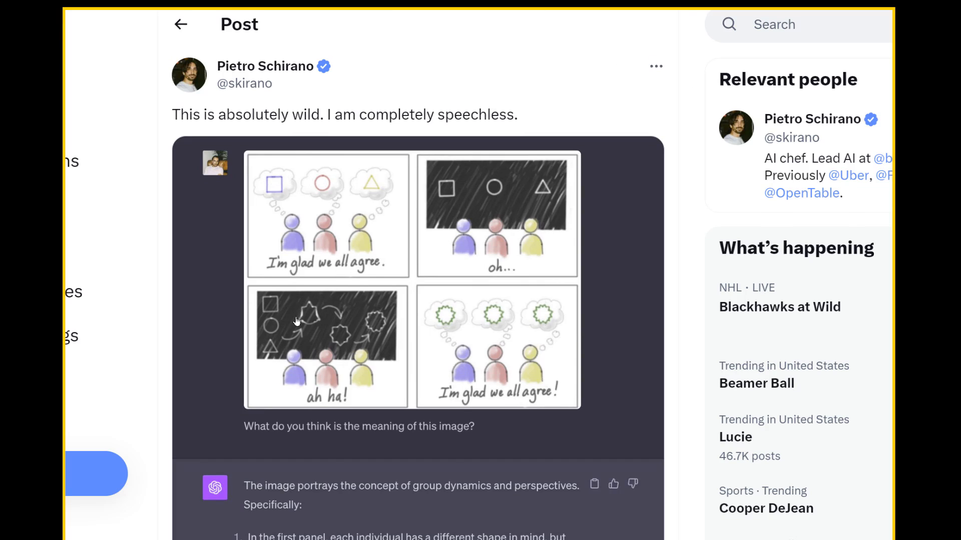
pyautogui.scroll(-3, 503, 316)
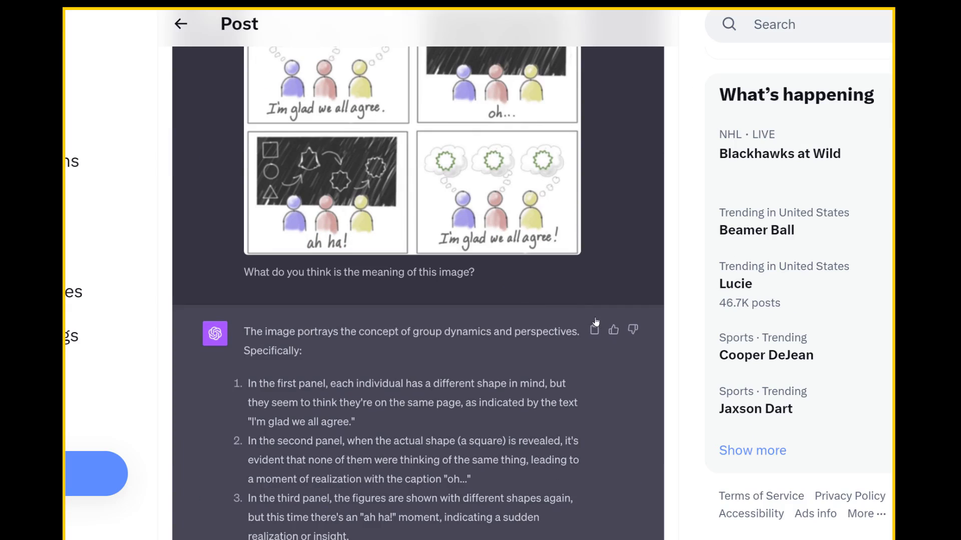
pyautogui.scroll(-2, 596, 325)
pyautogui.scroll(5, 657, 338)
pyautogui.scroll(1, 657, 337)
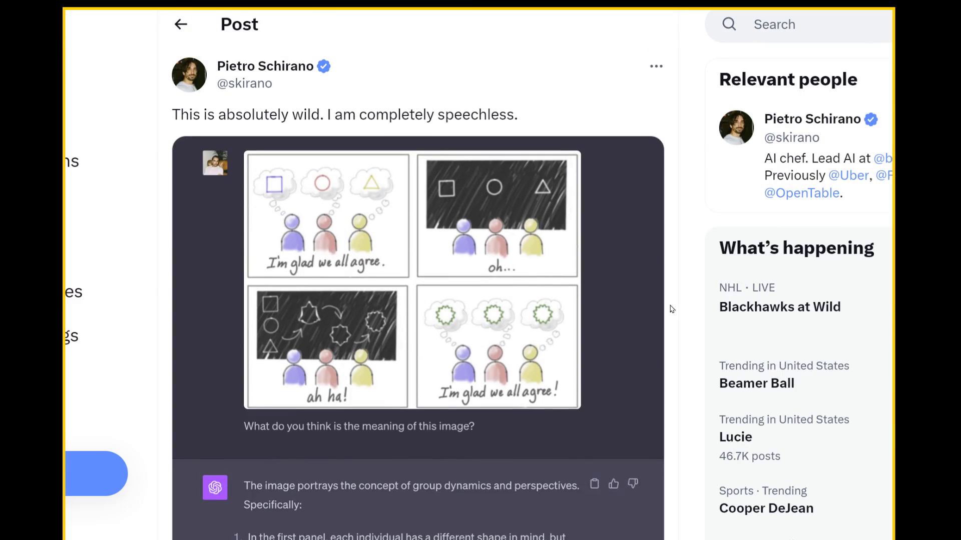
pyautogui.scroll(-1, 665, 325)
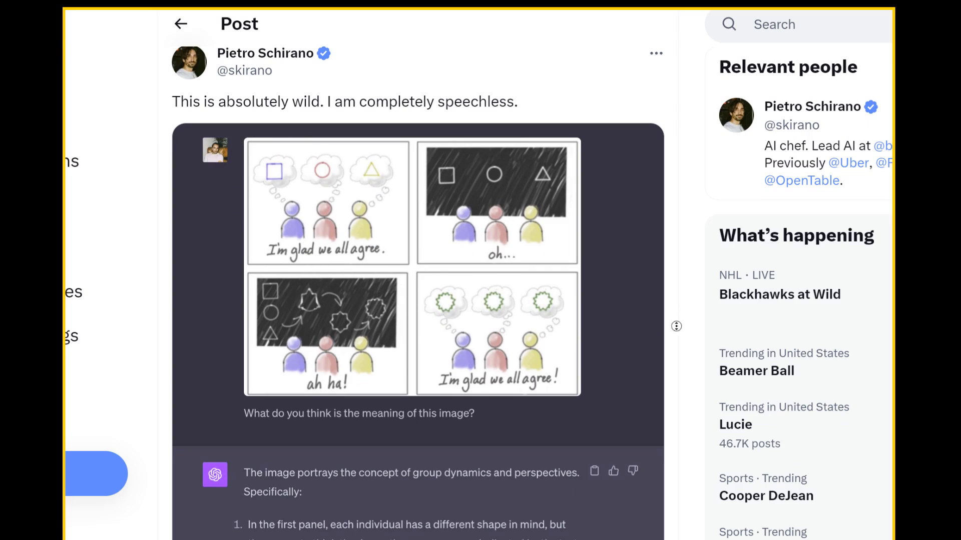
pyautogui.scroll(-2, 676, 330)
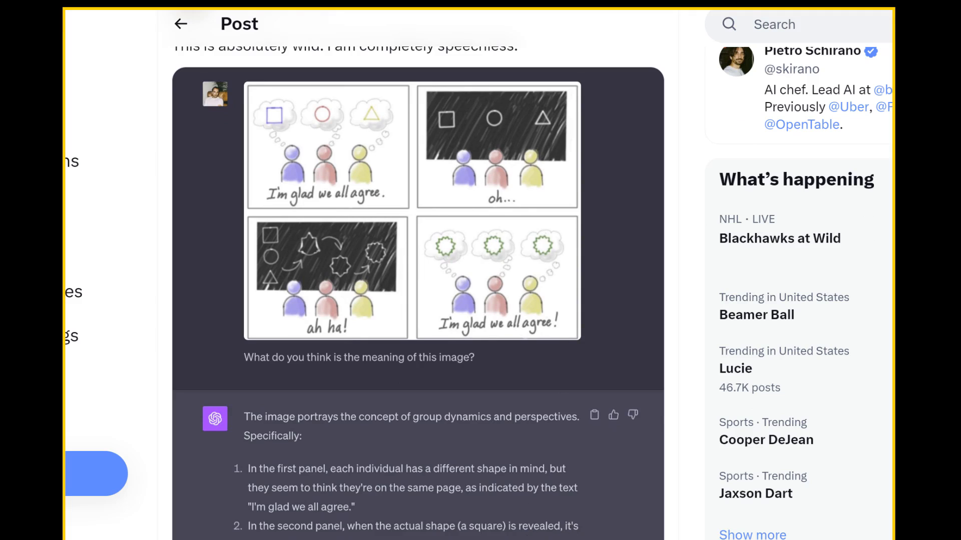
pyautogui.scroll(-3, 579, 218)
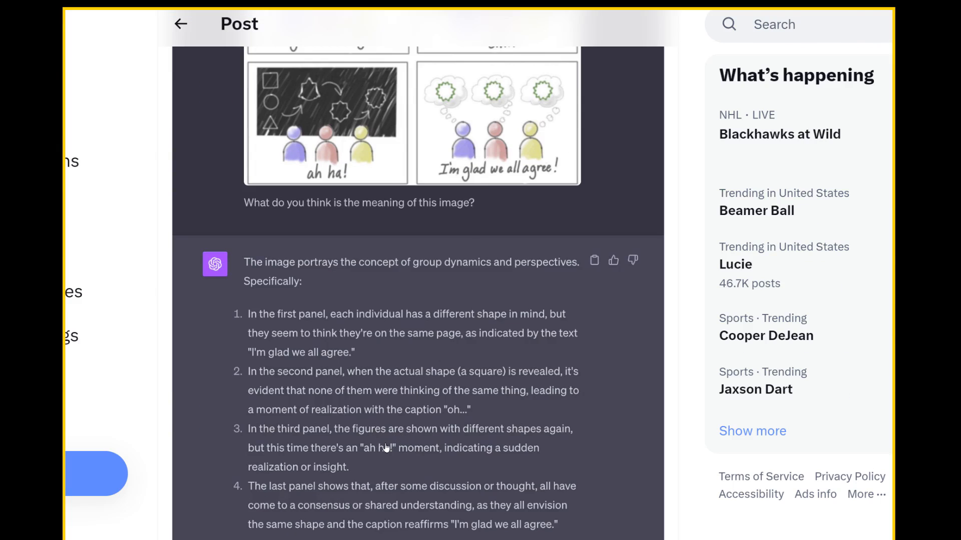
pyautogui.scroll(3, 387, 449)
pyautogui.scroll(-3, 341, 244)
pyautogui.scroll(-2, 582, 199)
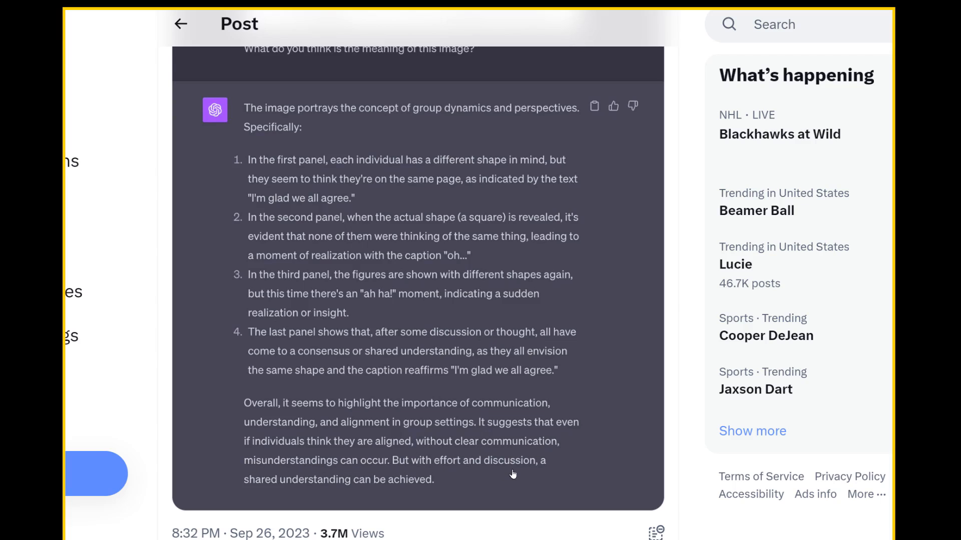
pyautogui.scroll(5, 432, 487)
pyautogui.scroll(2, 481, 450)
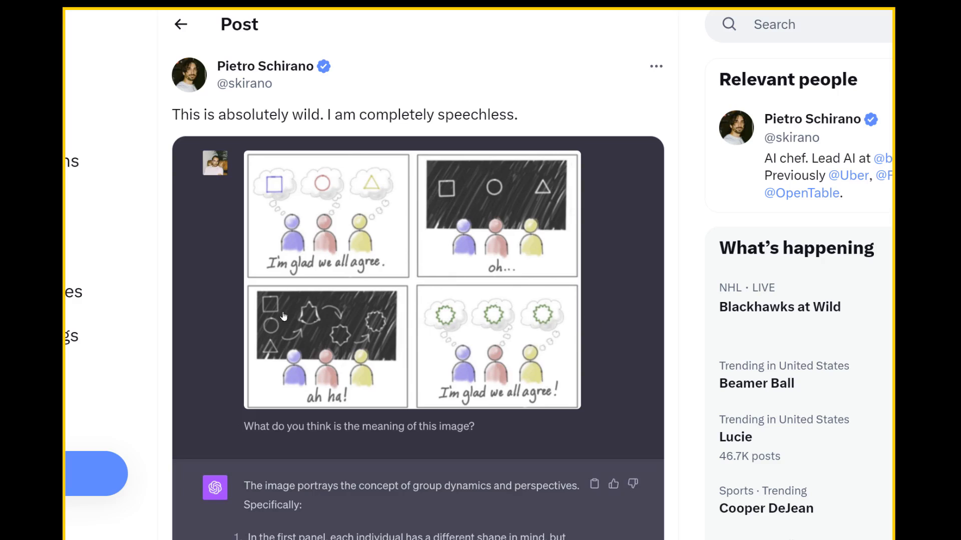
pyautogui.scroll(-5, 571, 319)
pyautogui.scroll(5, 570, 319)
pyautogui.scroll(-10, 423, 262)
pyautogui.scroll(-2, 616, 301)
pyautogui.scroll(-10, 641, 305)
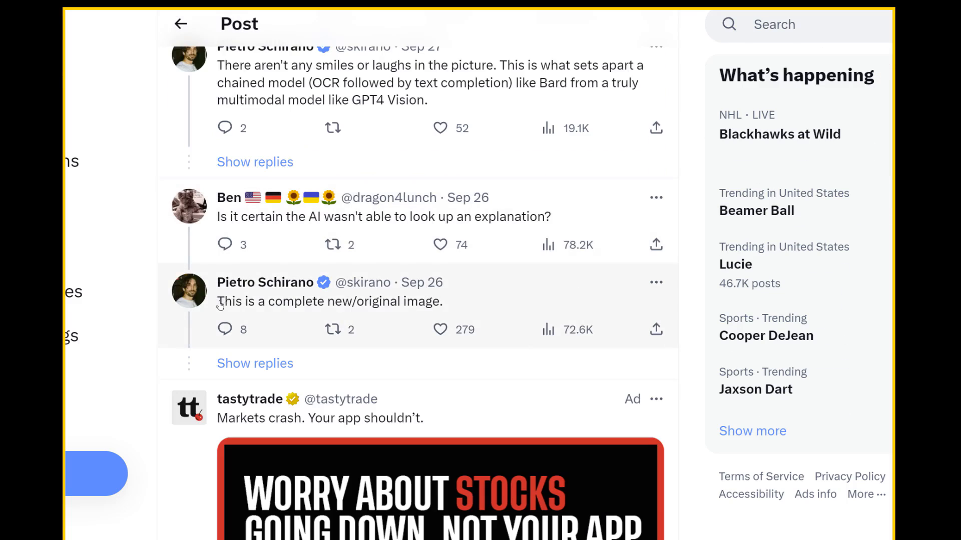
# Step: Highlight the replies claiming the image is original and asking whether the AI looked up an explanation
pyautogui.moveTo(219, 305); pyautogui.dragTo(474, 310)
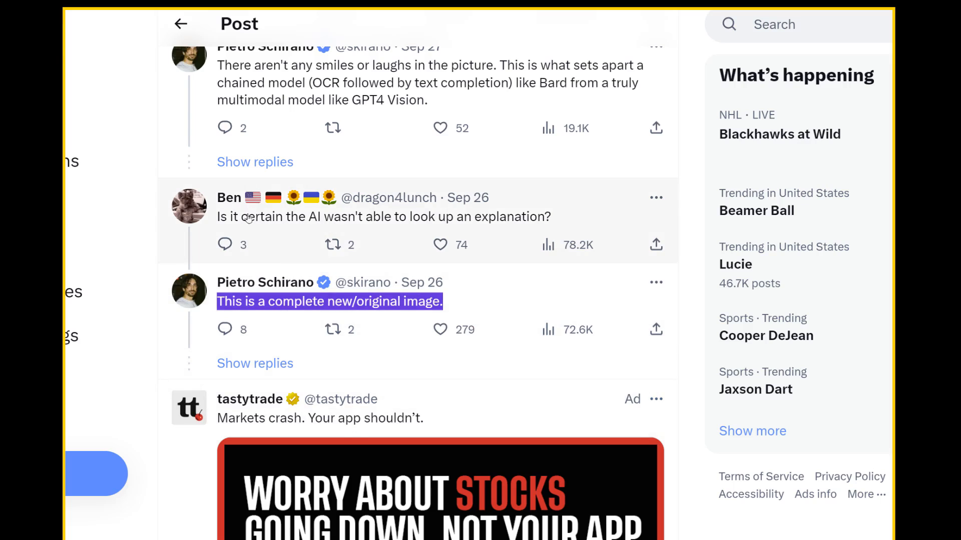
pyautogui.moveTo(256, 216); pyautogui.dragTo(573, 220)
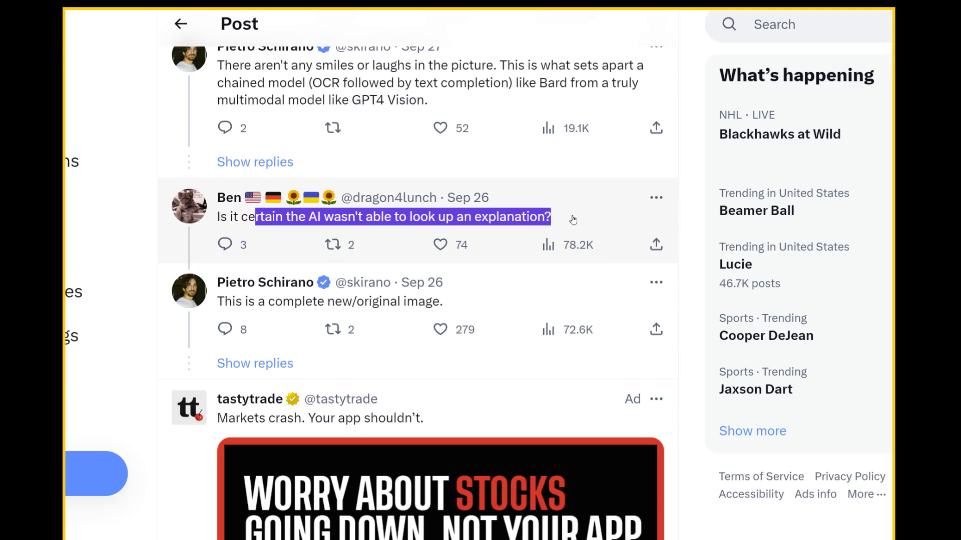
pyautogui.scroll(10, 364, 218)
pyautogui.scroll(3, 391, 279)
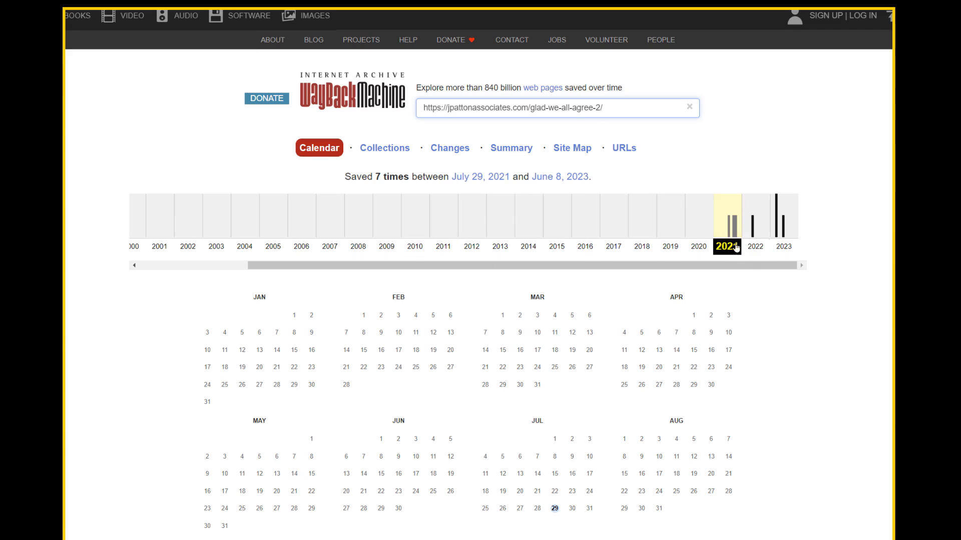
pyautogui.scroll(-2, 728, 247)
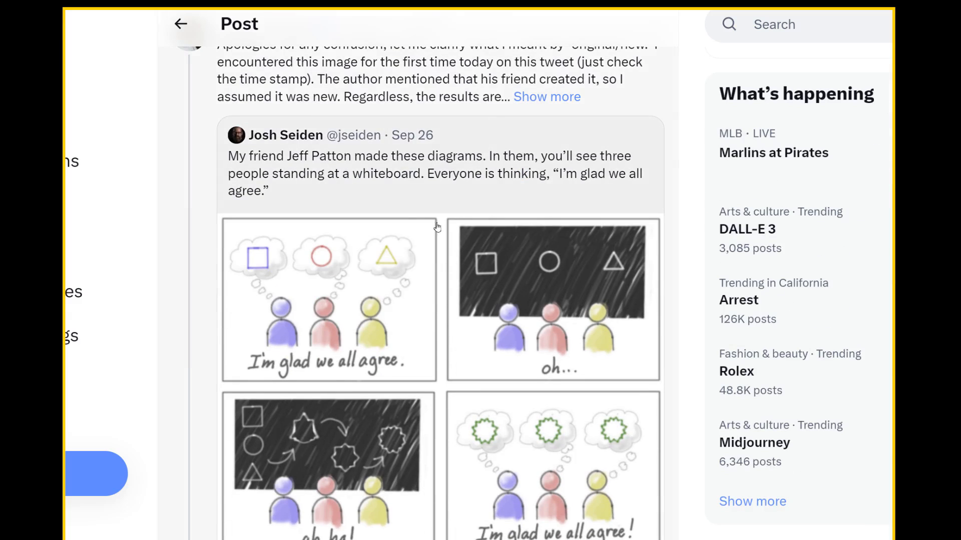
pyautogui.scroll(-5, 345, 173)
pyautogui.scroll(-2, 346, 173)
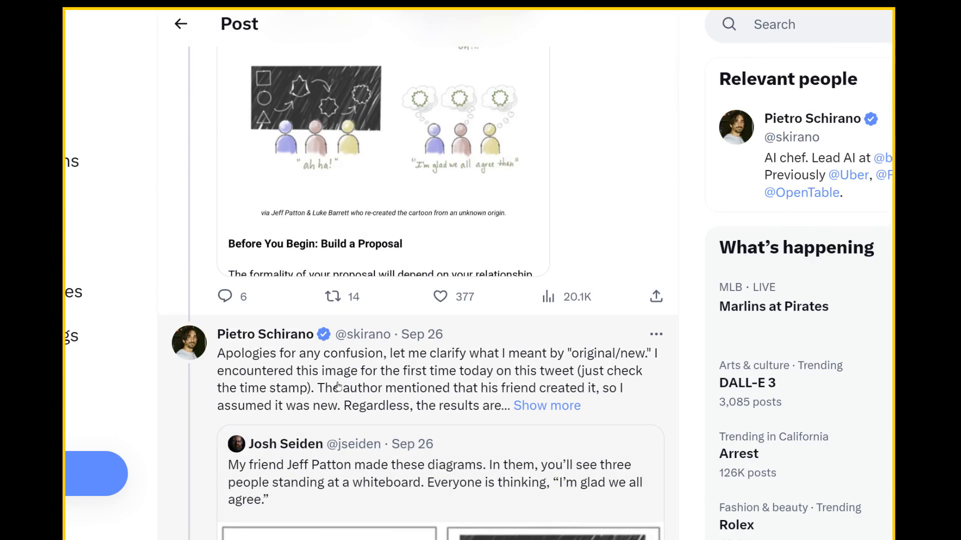
# Step: Open the apology reply, stray onto the Arrest trend and go back to the thread
pyautogui.click(537, 405)
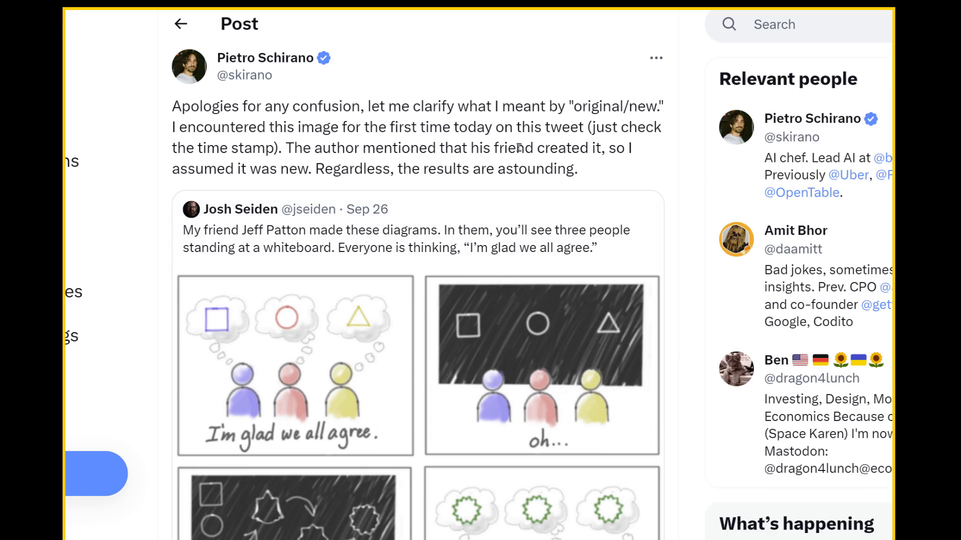
pyautogui.scroll(-10, 308, 169)
pyautogui.scroll(-10, 451, 300)
pyautogui.scroll(-10, 450, 301)
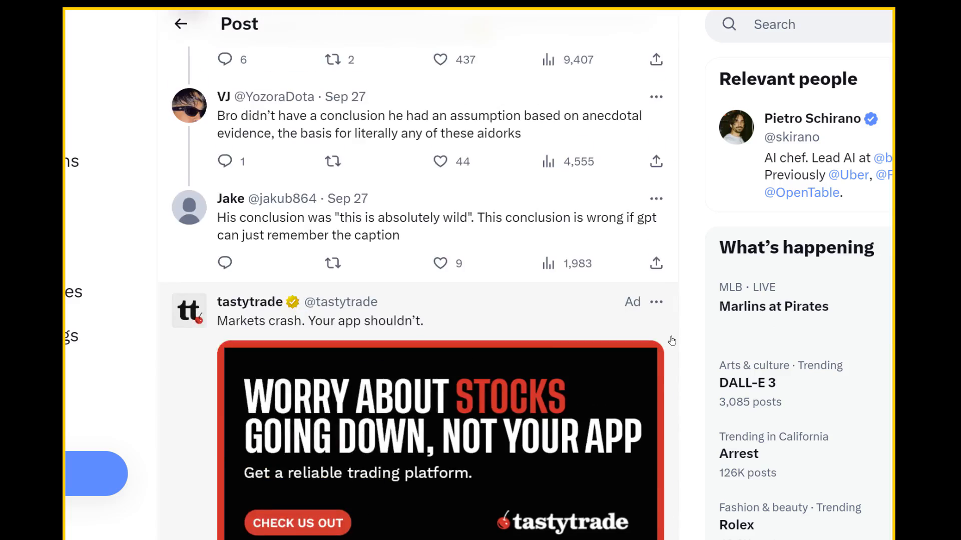
pyautogui.scroll(-10, 672, 344)
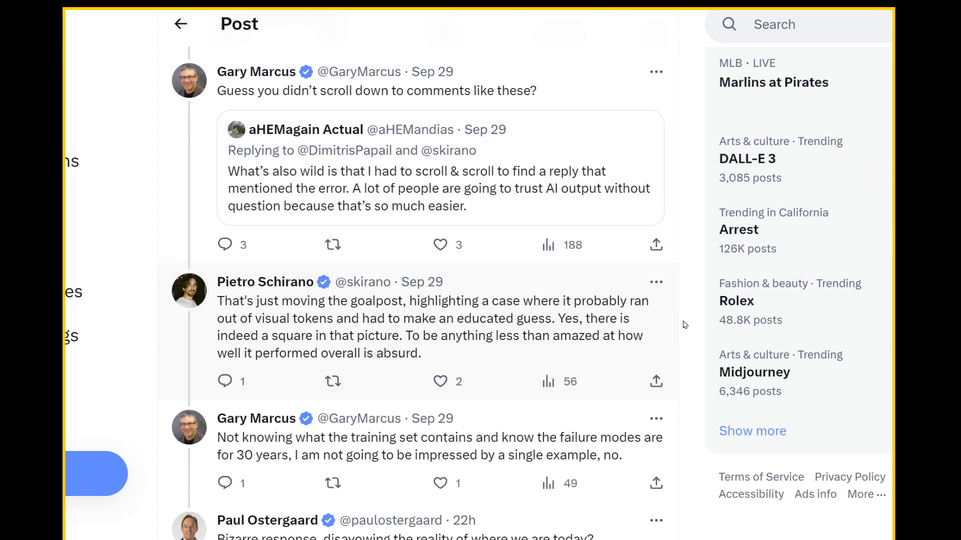
pyautogui.scroll(3, 668, 342)
pyautogui.scroll(3, 670, 301)
pyautogui.scroll(2, 671, 284)
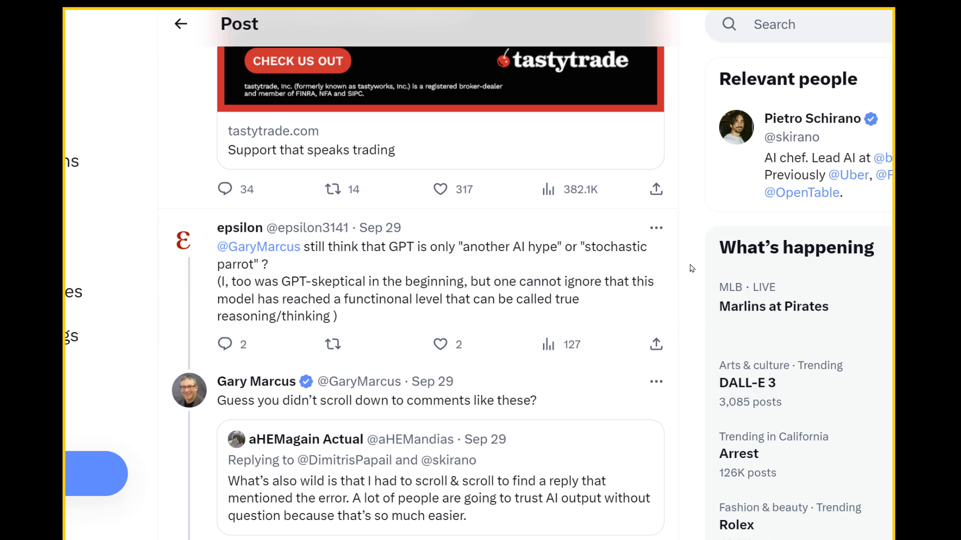
pyautogui.scroll(-1, 676, 277)
pyautogui.scroll(-2, 692, 297)
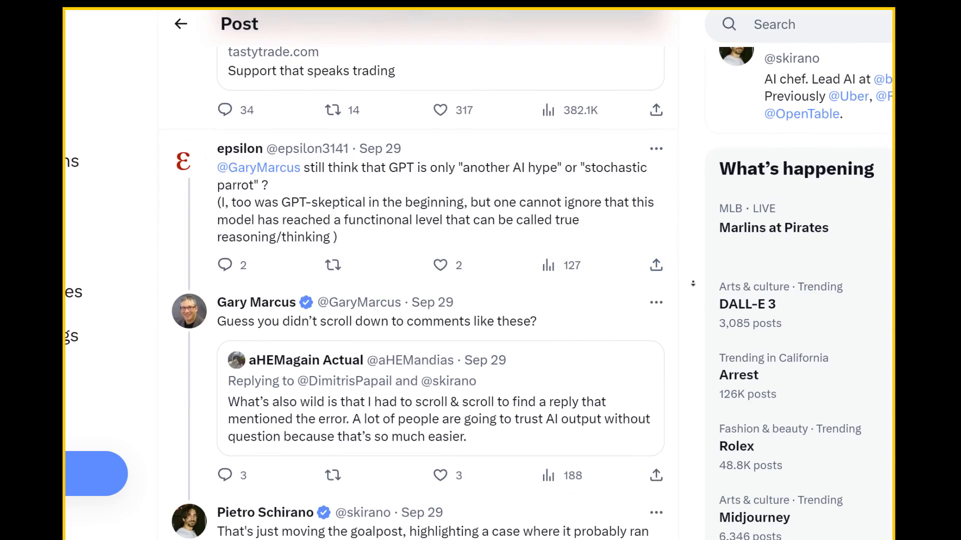
pyautogui.scroll(-1, 698, 261)
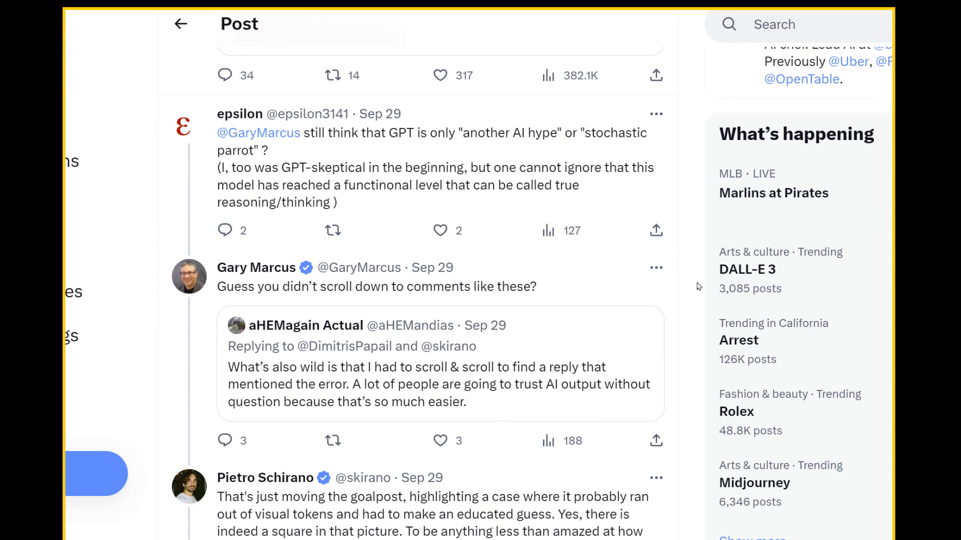
pyautogui.click(705, 306)
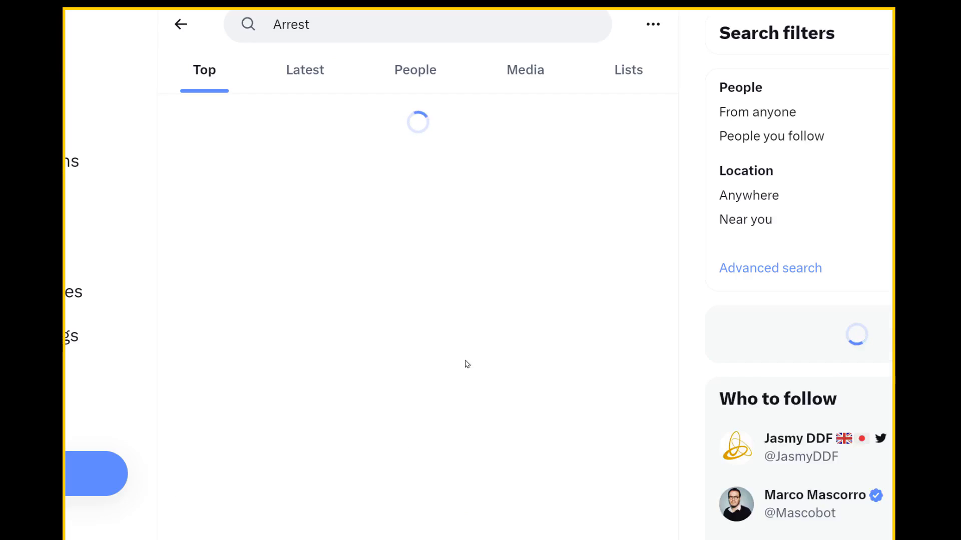
pyautogui.hotkey('alt', 'Left')
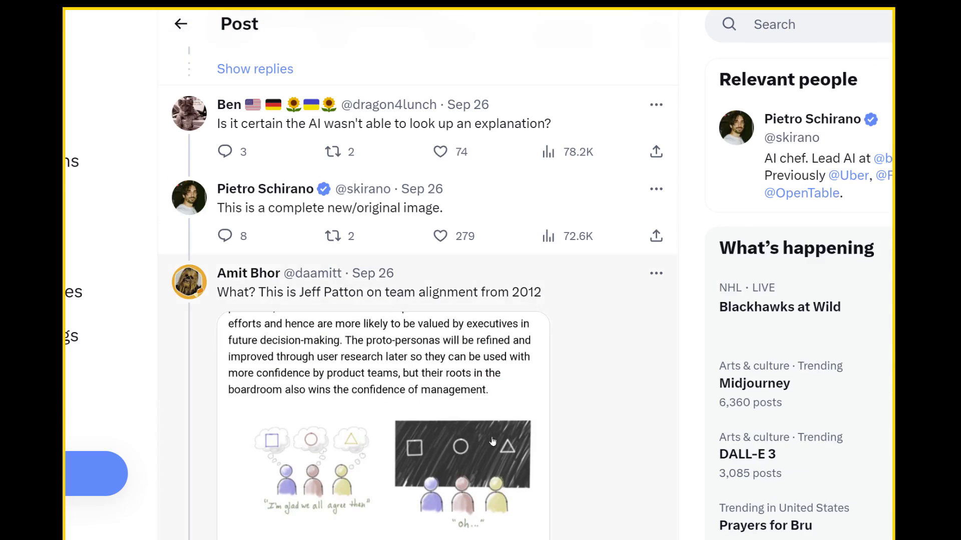
pyautogui.scroll(-5, 493, 442)
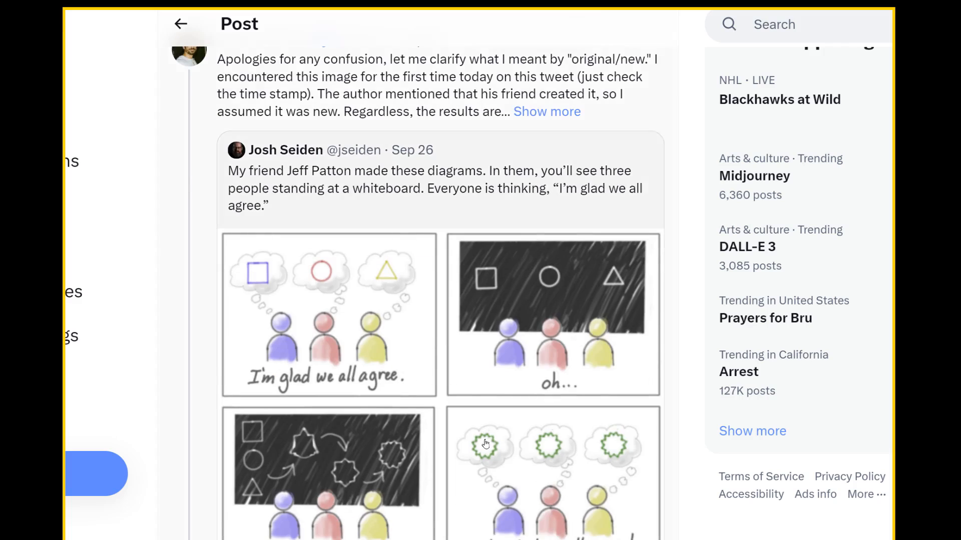
pyautogui.scroll(-5, 451, 375)
pyautogui.scroll(-5, 413, 338)
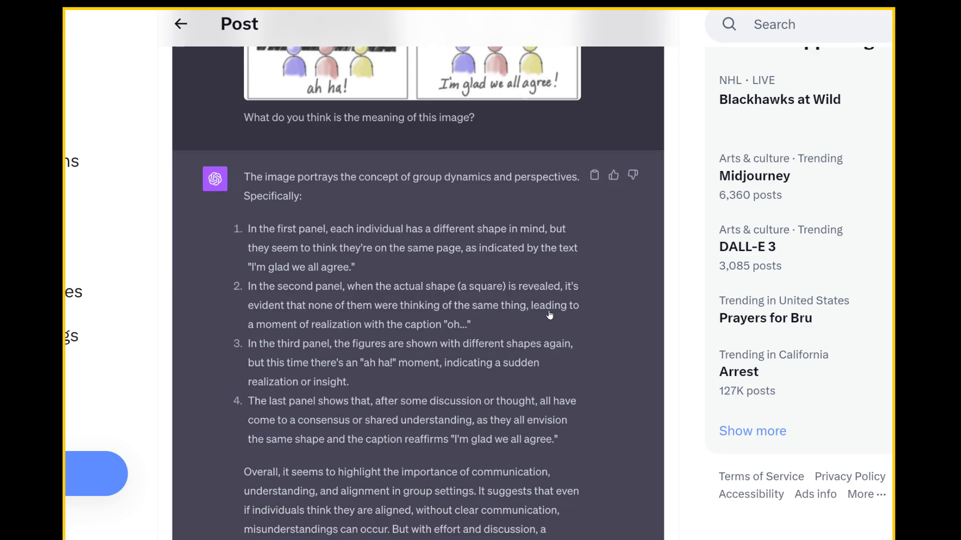
pyautogui.scroll(5, 449, 330)
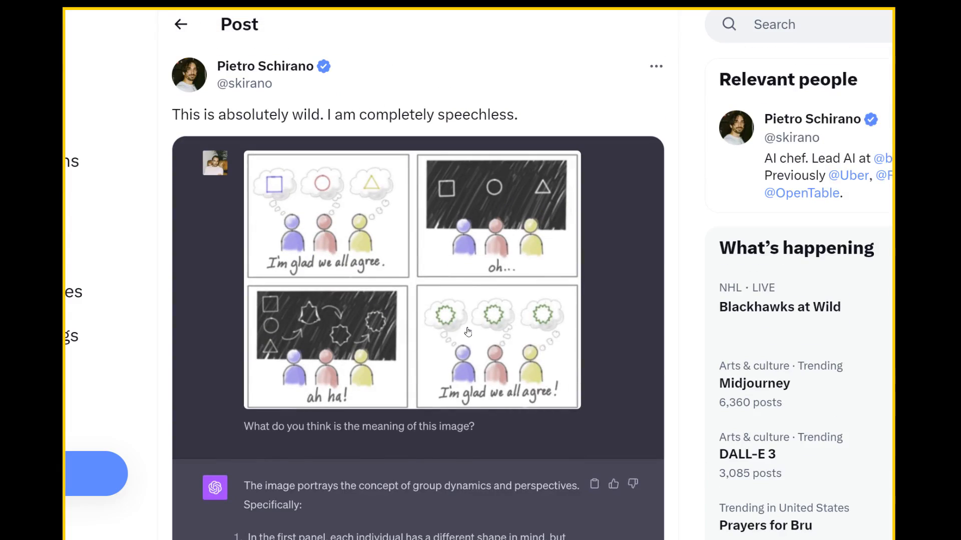
pyautogui.scroll(-2, 487, 262)
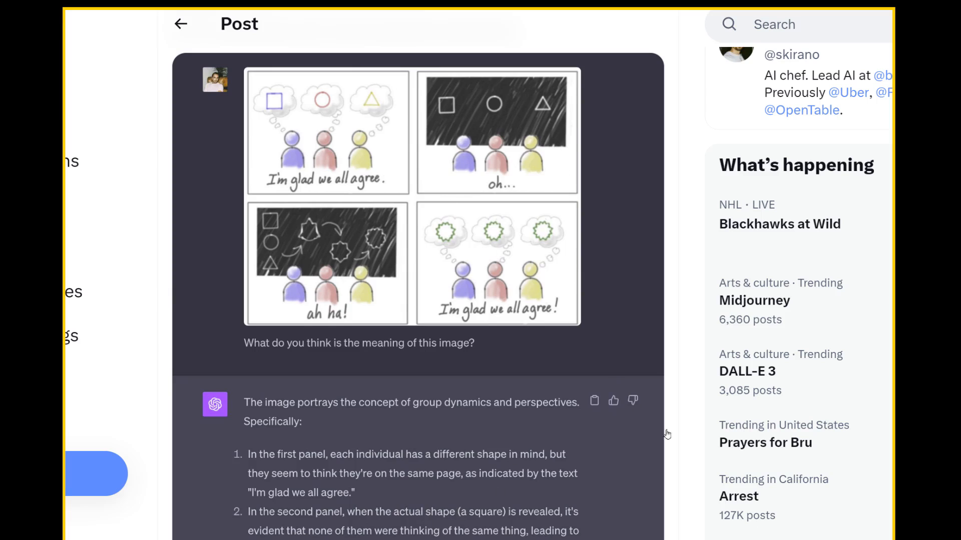
pyautogui.scroll(-3, 676, 441)
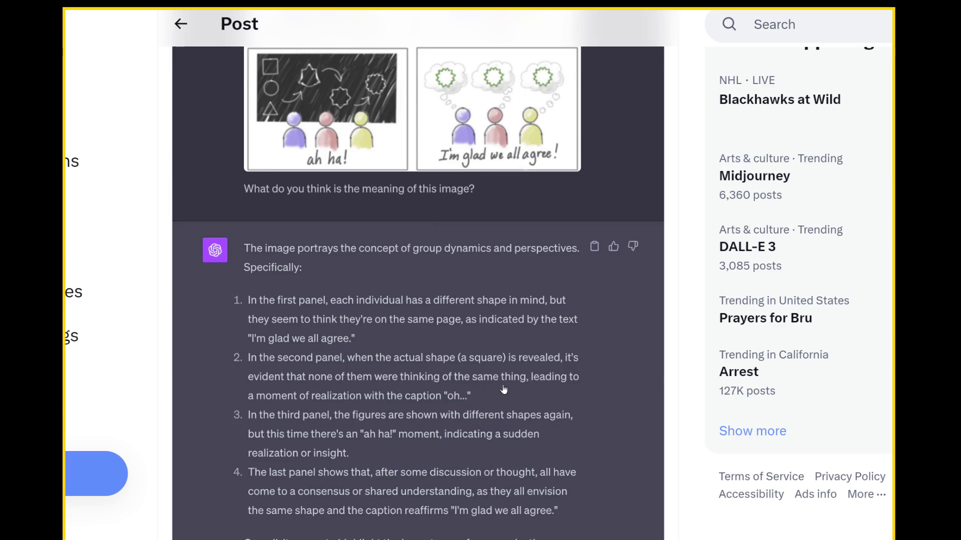
pyautogui.scroll(3, 489, 406)
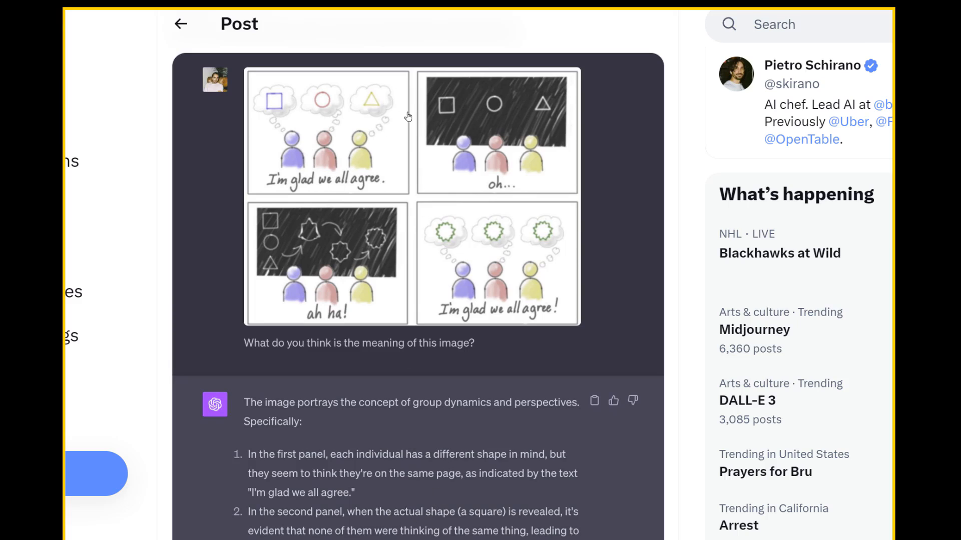
pyautogui.scroll(-5, 523, 512)
pyautogui.scroll(-5, 524, 513)
pyautogui.scroll(-5, 450, 488)
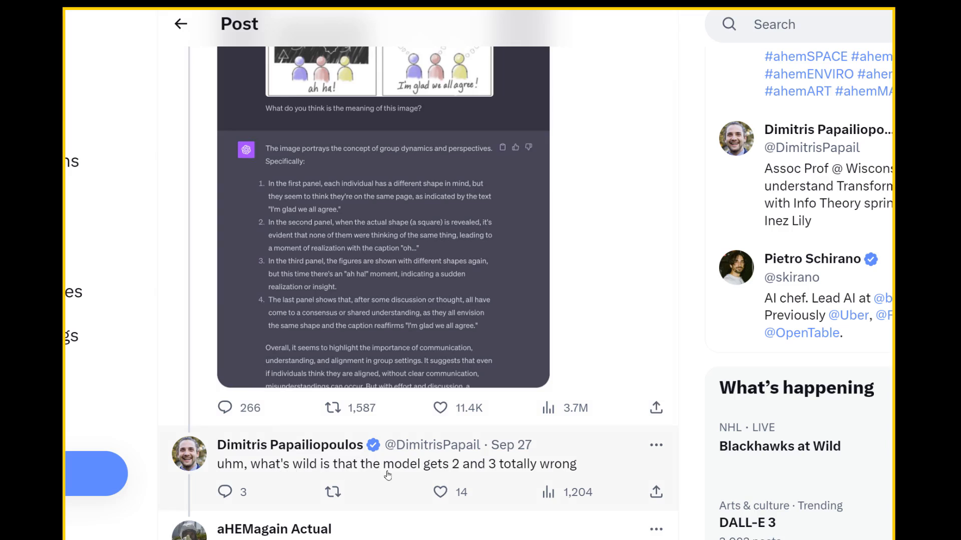
# Step: Highlight '2 and 3' in the critical reply, then go back to the previous reply thread
pyautogui.moveTo(452, 464); pyautogui.dragTo(500, 466)
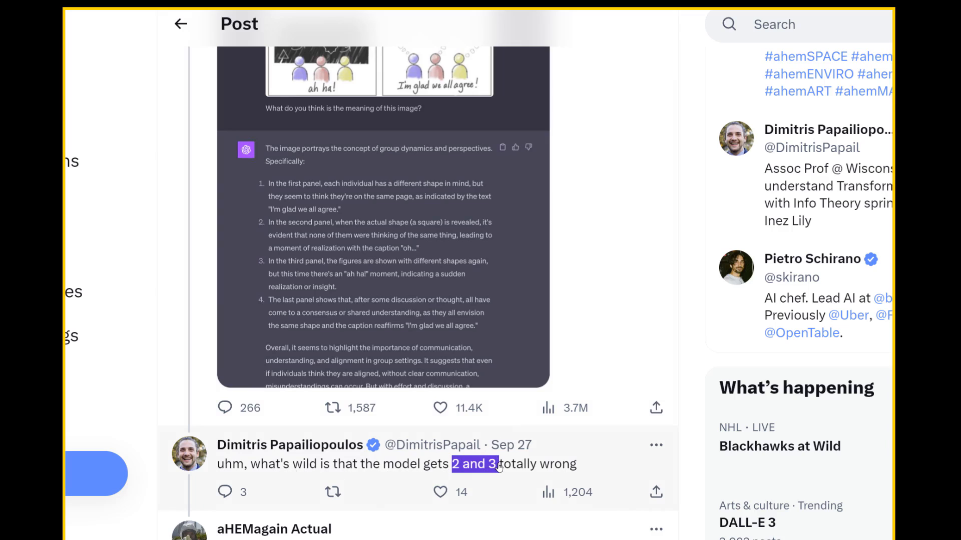
pyautogui.scroll(3, 450, 458)
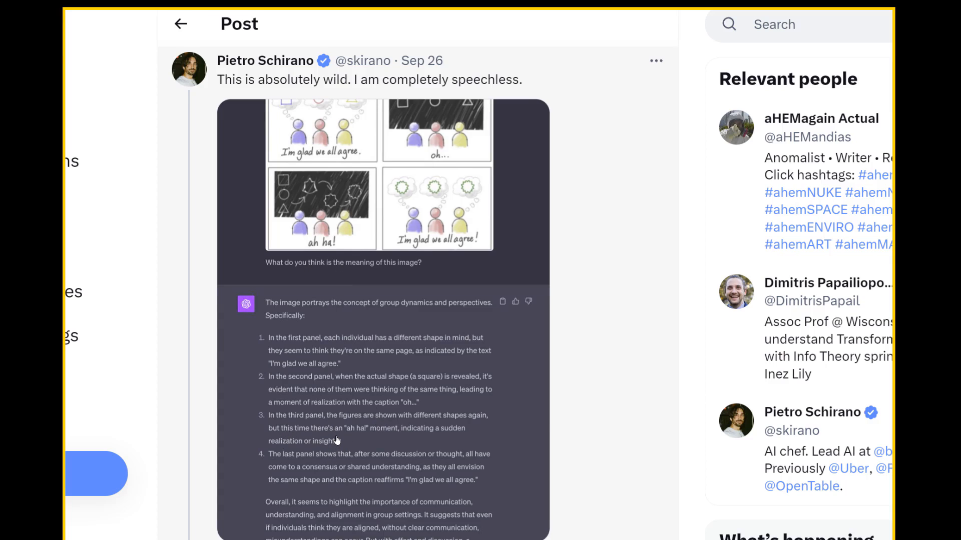
pyautogui.scroll(1, 338, 443)
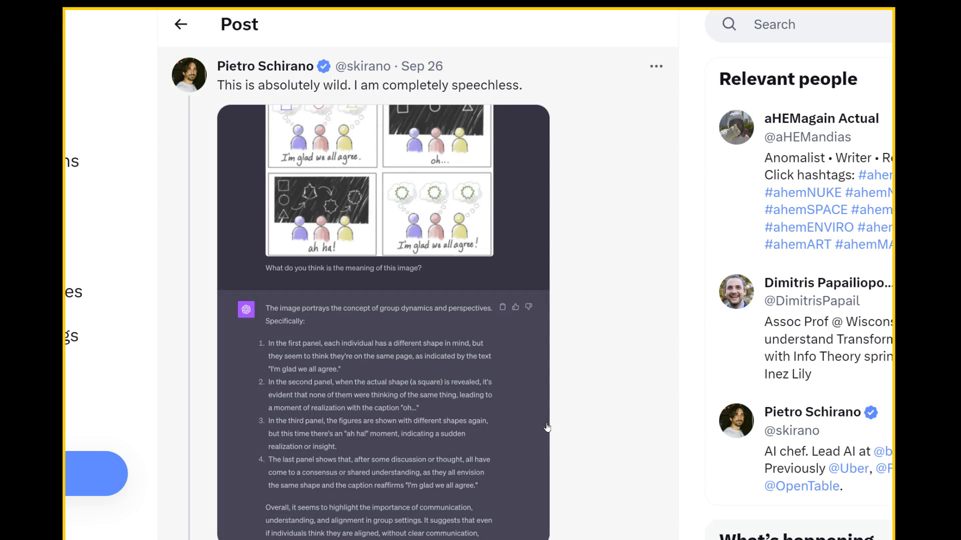
pyautogui.scroll(-2, 547, 428)
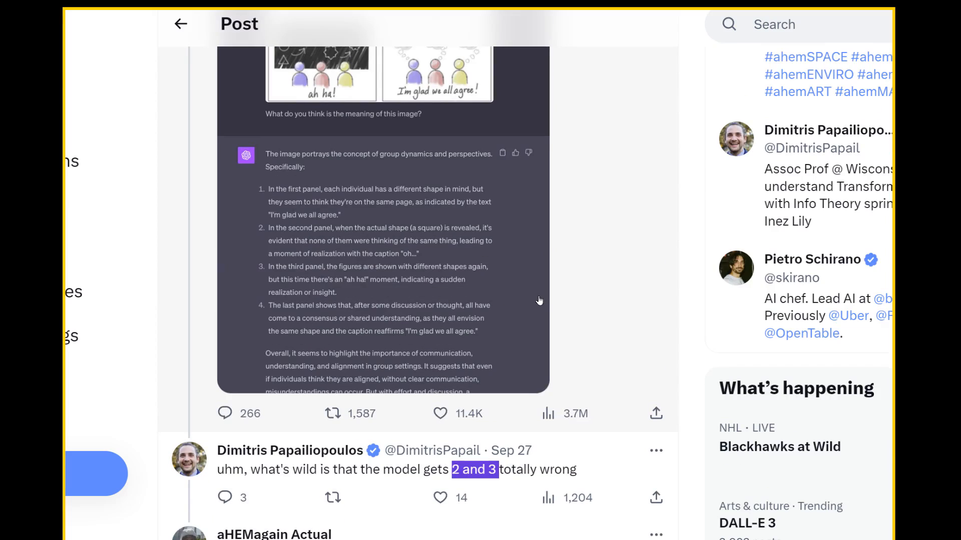
pyautogui.scroll(-3, 588, 308)
pyautogui.scroll(3, 594, 307)
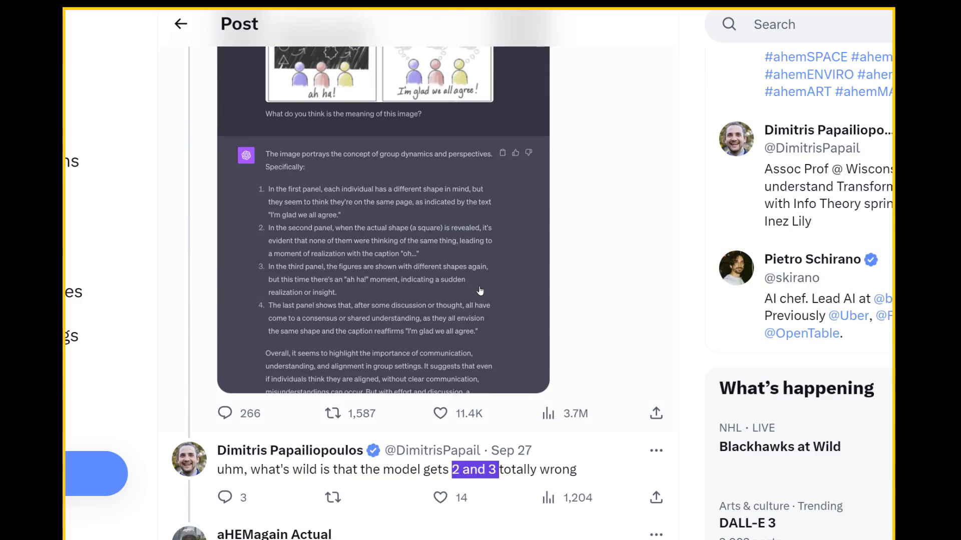
pyautogui.scroll(3, 472, 342)
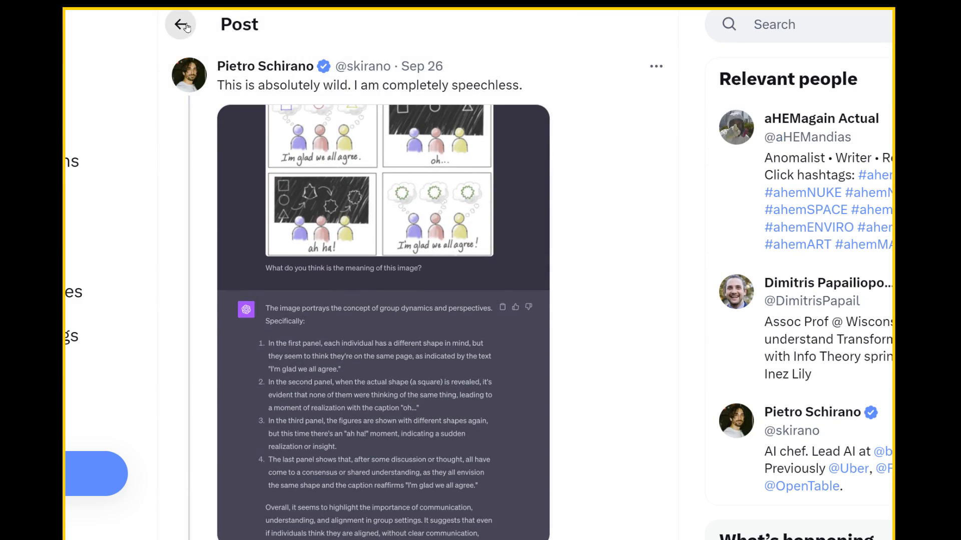
pyautogui.click(180, 24)
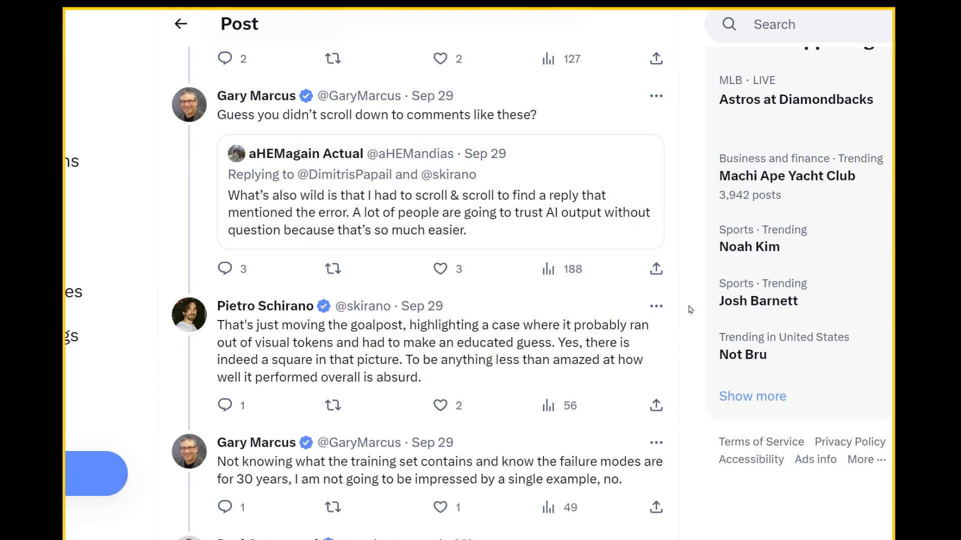
pyautogui.scroll(-1, 450, 301)
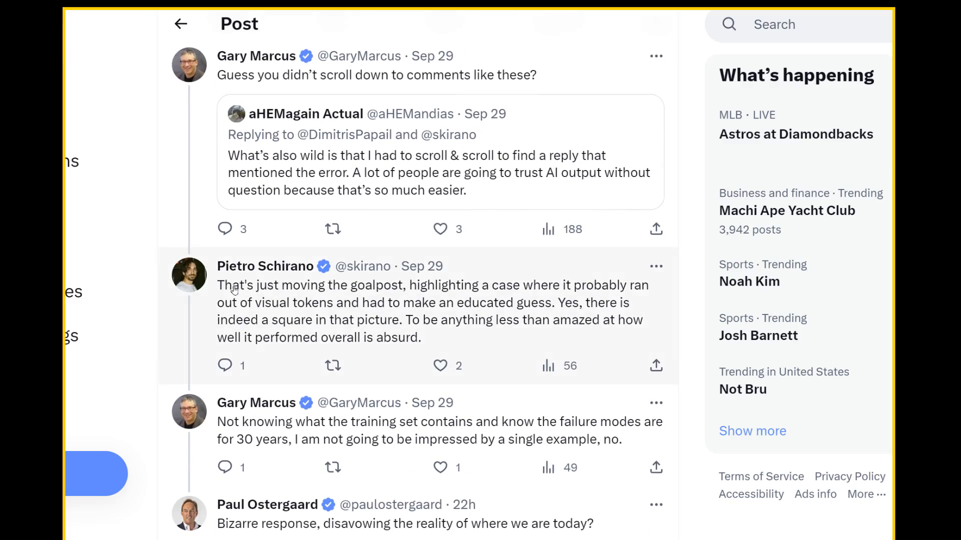
pyautogui.moveTo(233, 325)
pyautogui.mouseDown()
pyautogui.moveTo(392, 324)
pyautogui.moveTo(404, 291)
pyautogui.mouseUp()
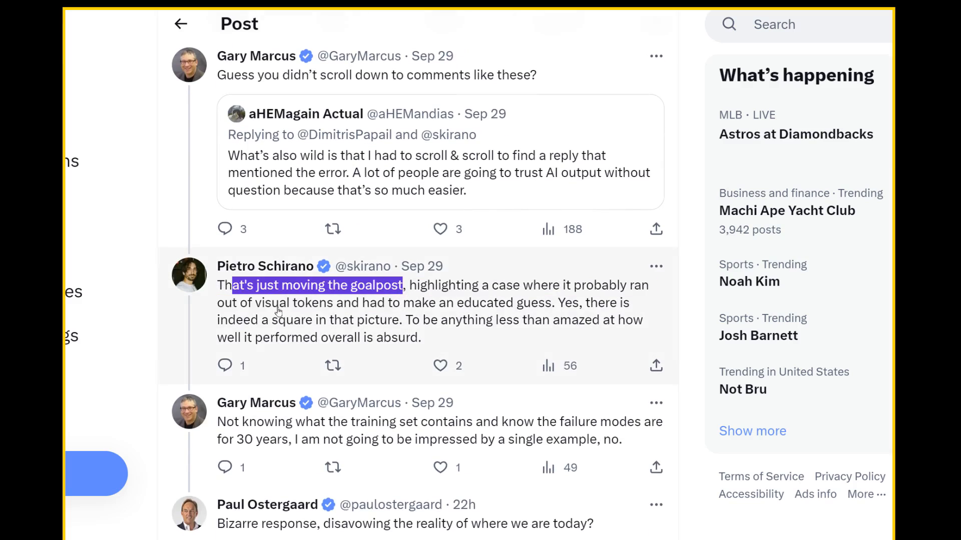
# Step: Highlight the educated-guess, square-in-picture and overall-performance phrases, then 'training set' in Gary Marcus's reply
pyautogui.moveTo(217, 303); pyautogui.dragTo(558, 308)
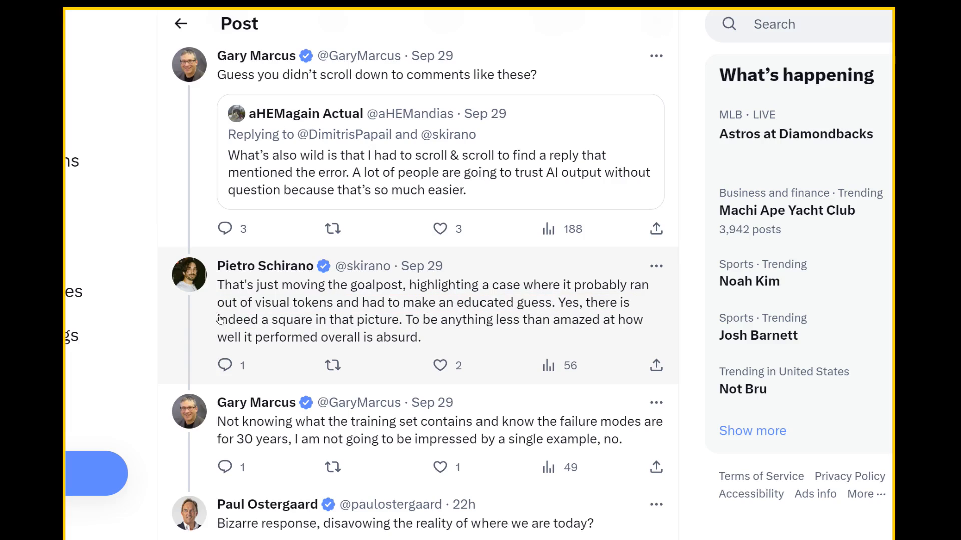
pyautogui.moveTo(217, 319); pyautogui.dragTo(405, 324)
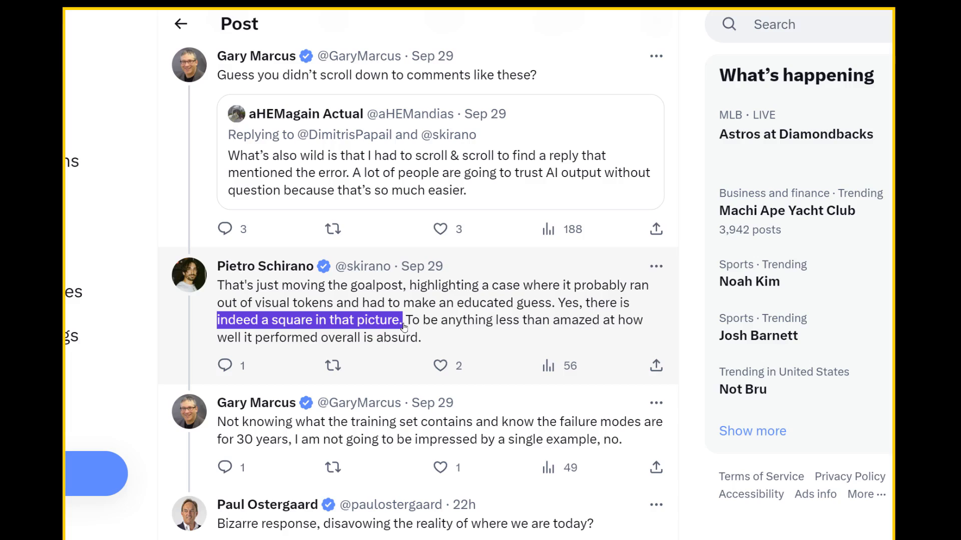
pyautogui.moveTo(227, 338); pyautogui.dragTo(434, 339)
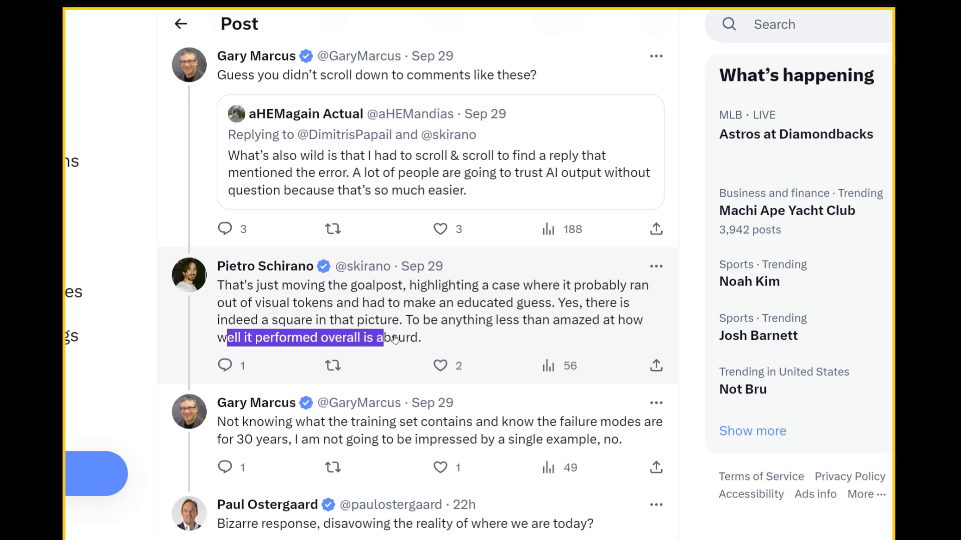
pyautogui.scroll(-4, 595, 344)
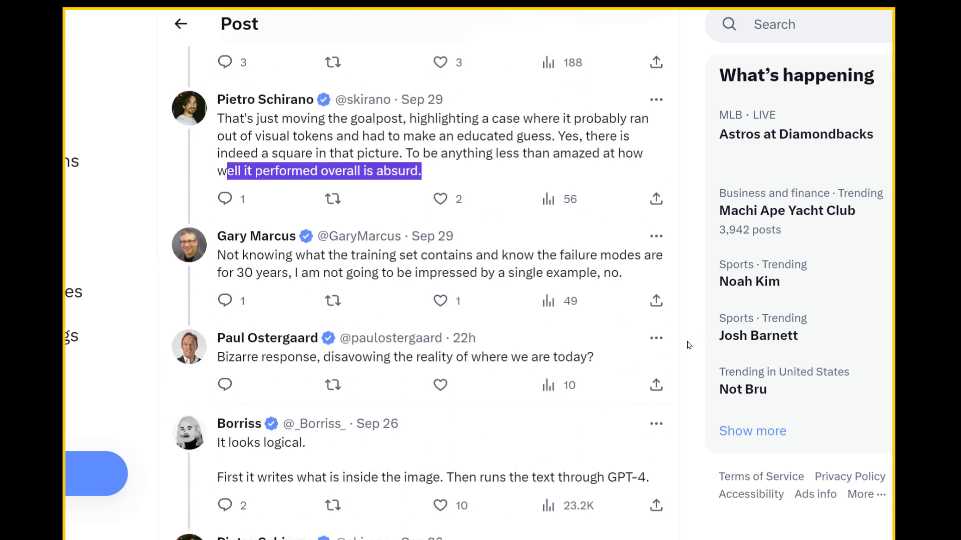
pyautogui.scroll(-4, 262, 120)
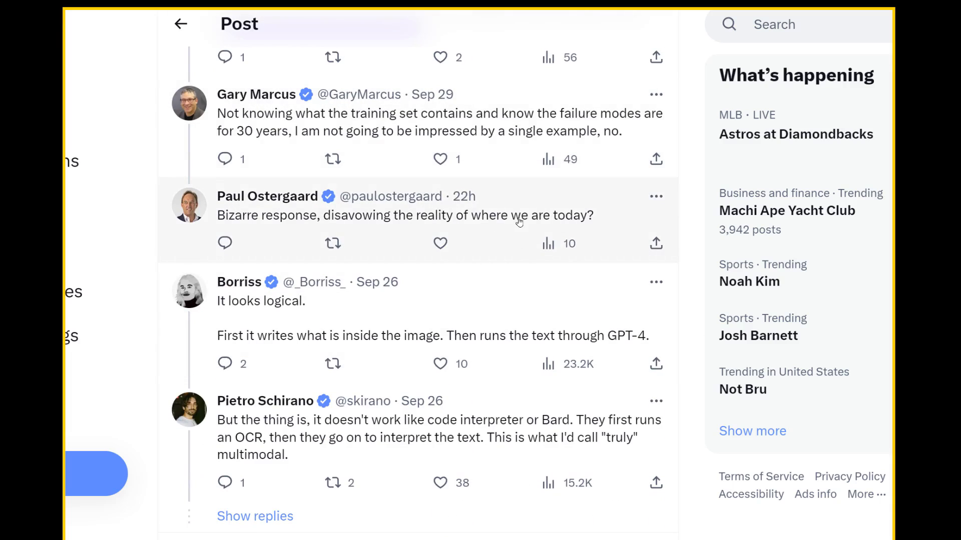
pyautogui.moveTo(351, 114); pyautogui.dragTo(470, 114)
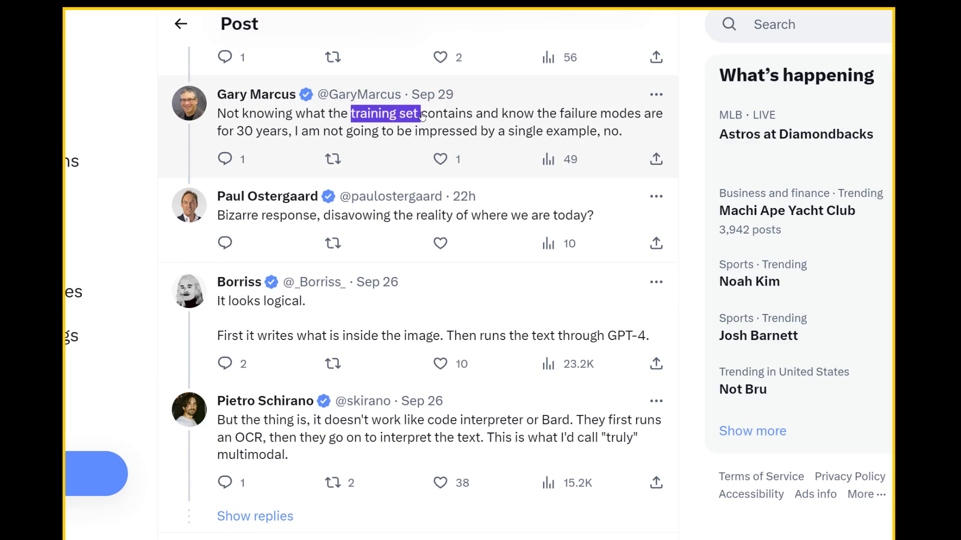
pyautogui.scroll(5, 469, 226)
pyautogui.scroll(5, 488, 301)
pyautogui.scroll(5, 510, 328)
pyautogui.scroll(-10, 510, 328)
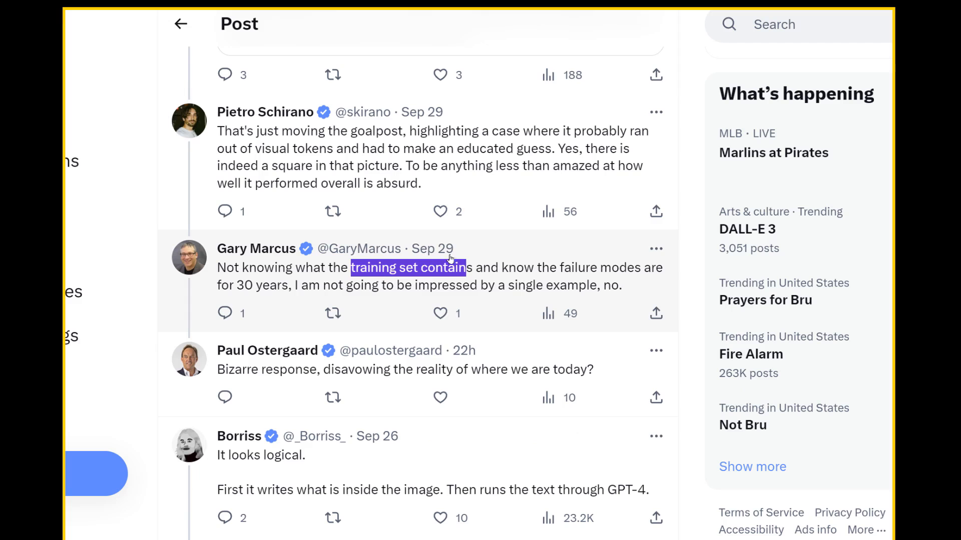
pyautogui.click(685, 328)
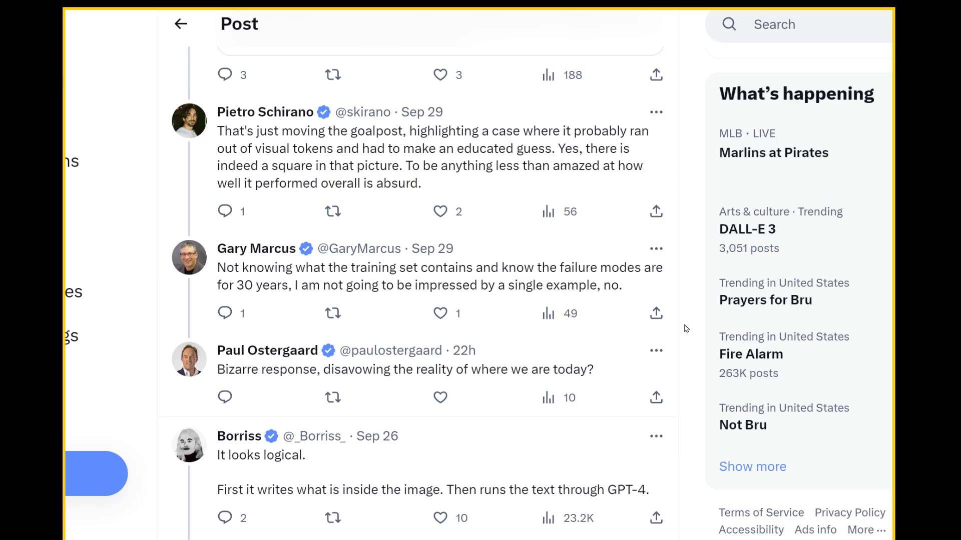
pyautogui.scroll(-2, 661, 270)
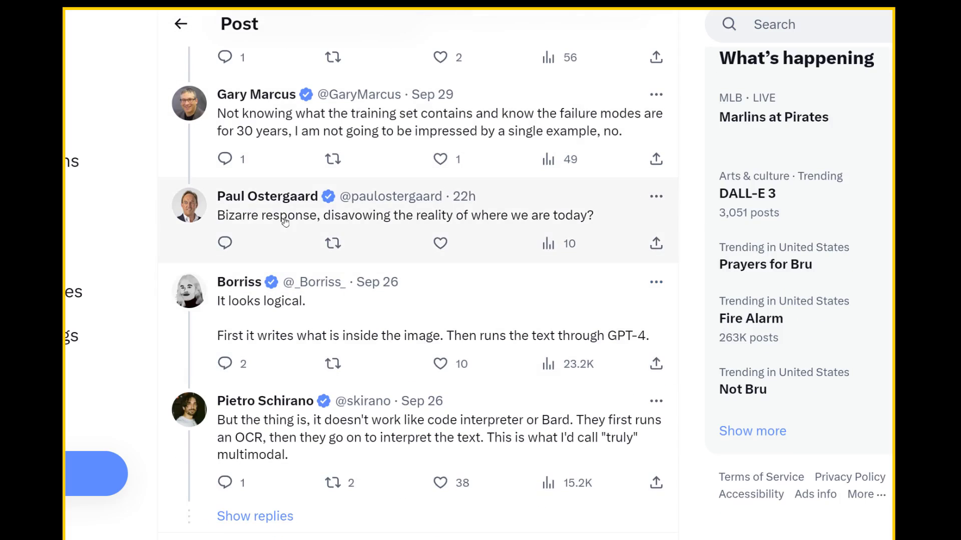
pyautogui.moveTo(213, 218); pyautogui.dragTo(572, 218)
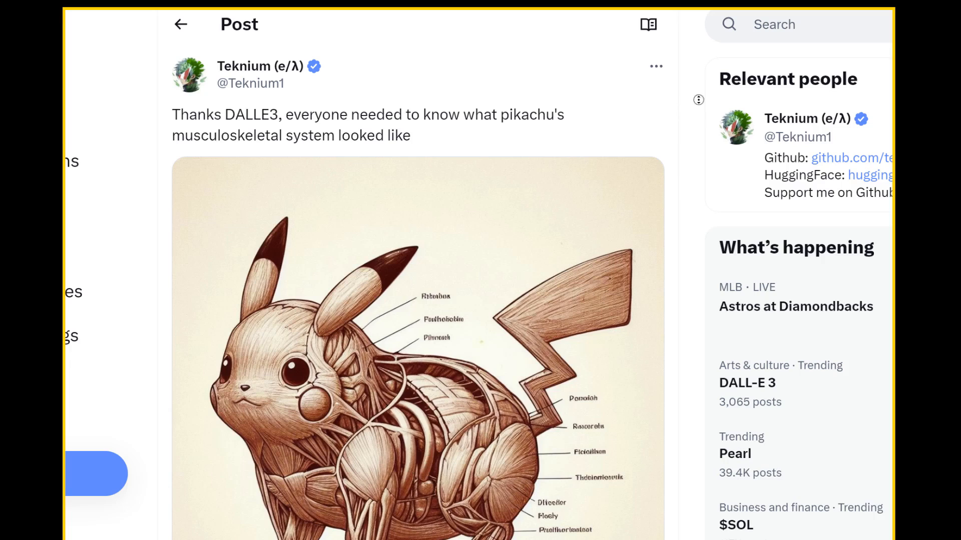
pyautogui.scroll(-1, 699, 101)
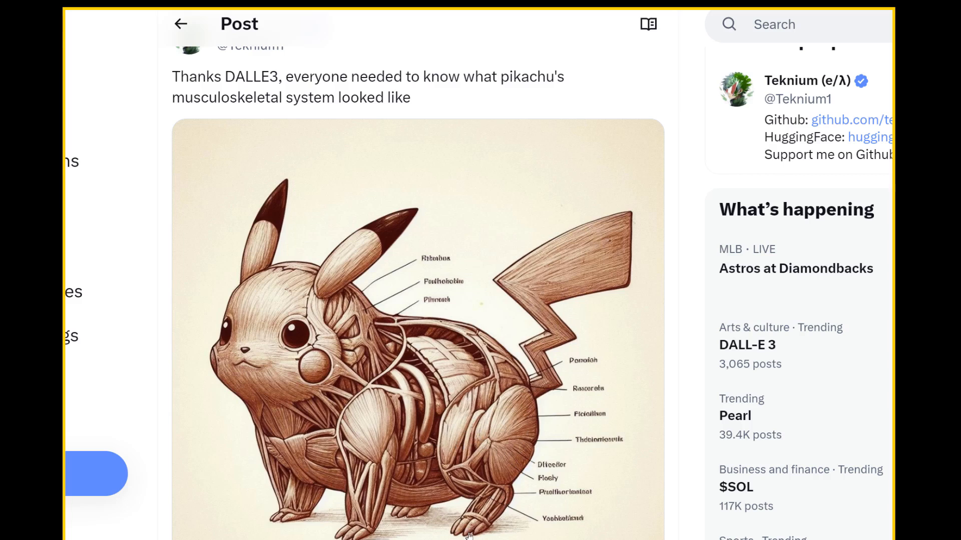
pyautogui.scroll(-1, 694, 390)
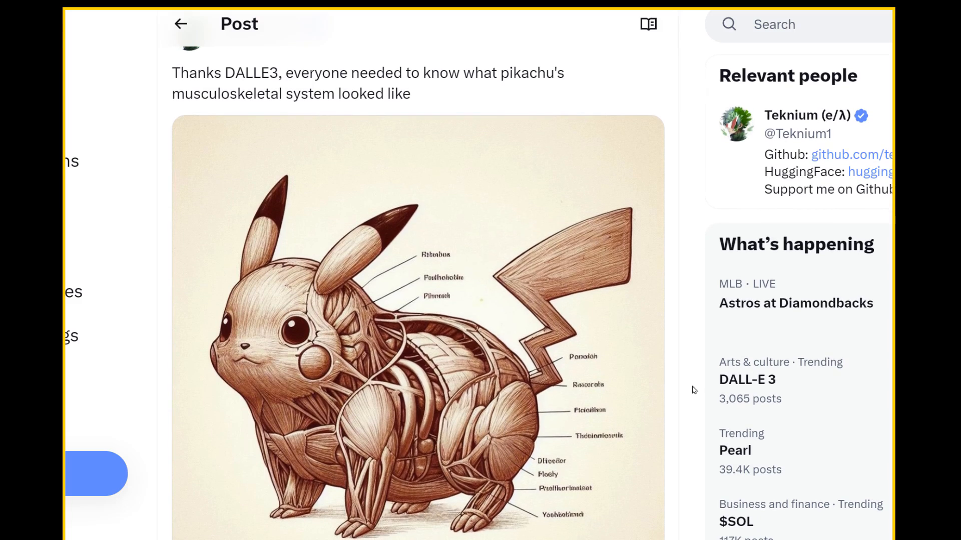
pyautogui.scroll(-2, 701, 381)
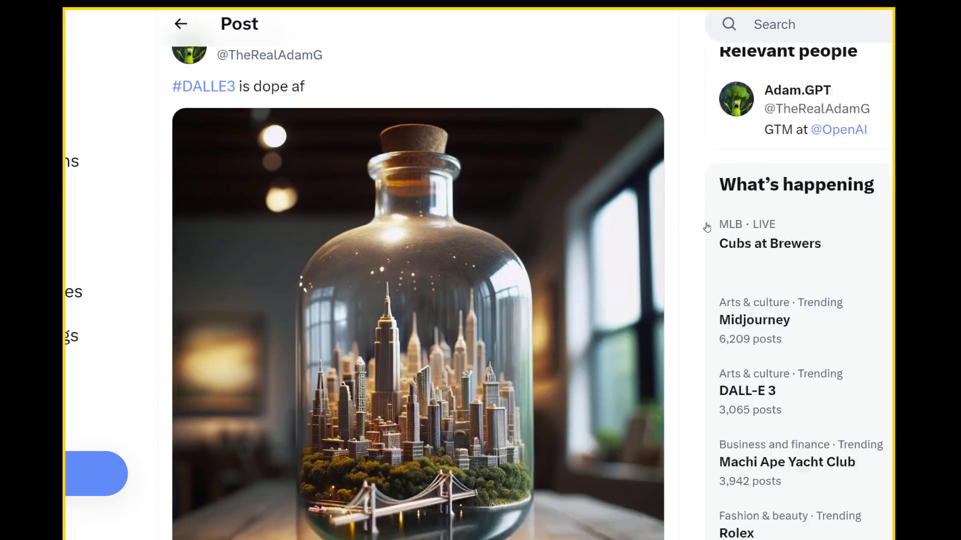
pyautogui.scroll(-1, 707, 229)
pyautogui.scroll(2, 707, 228)
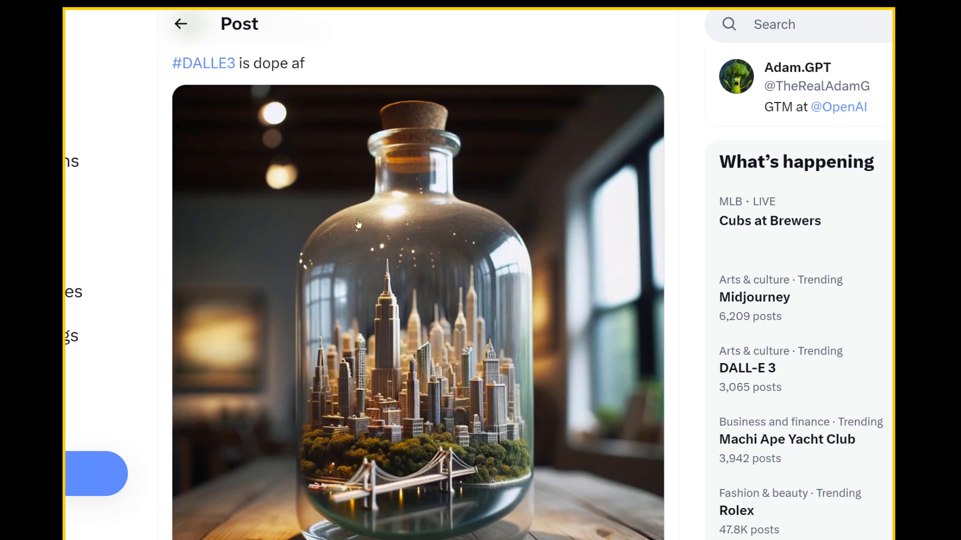
pyautogui.scroll(-1, 653, 488)
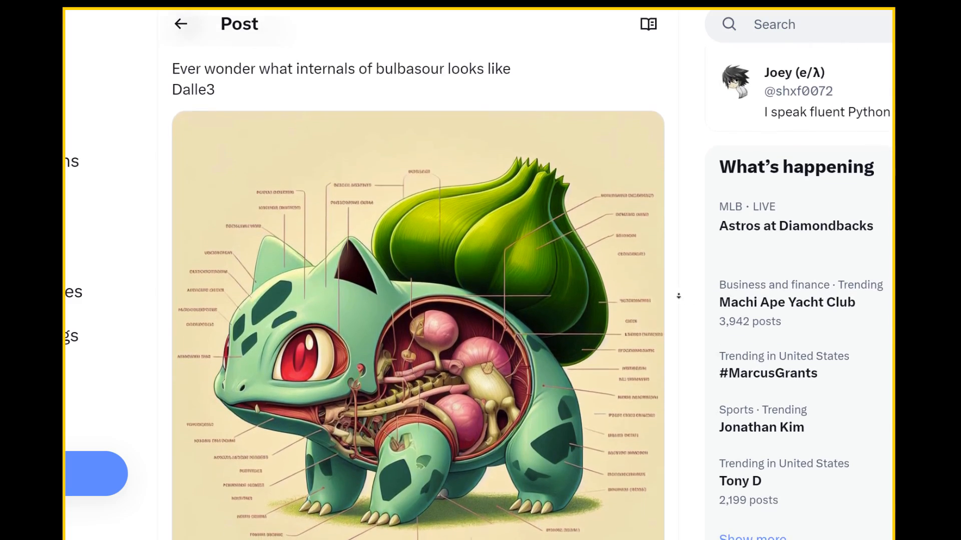
pyautogui.scroll(-5, 523, 253)
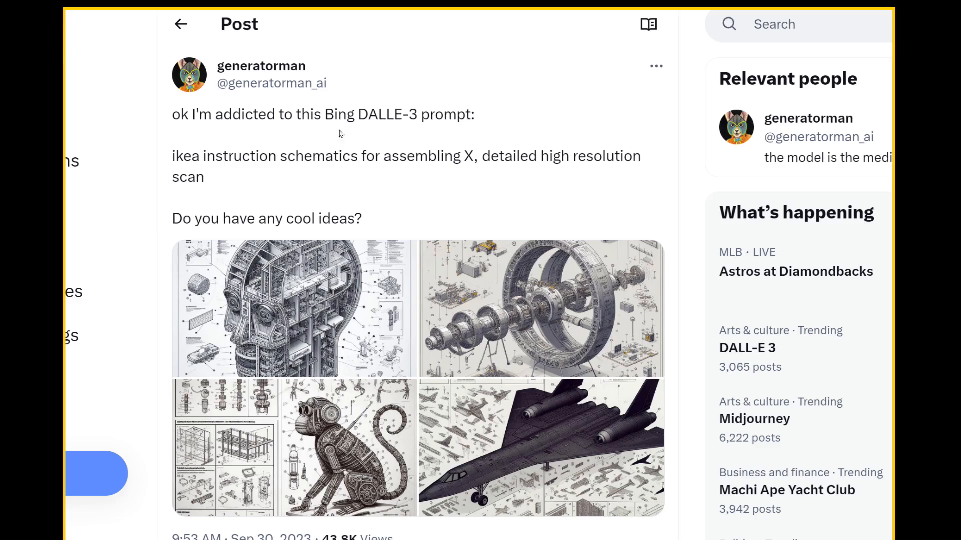
# Step: Highlight the Bing DALLE-3 prompt phrase in generatorman's IKEA schematics post
pyautogui.moveTo(322, 112); pyautogui.dragTo(476, 114)
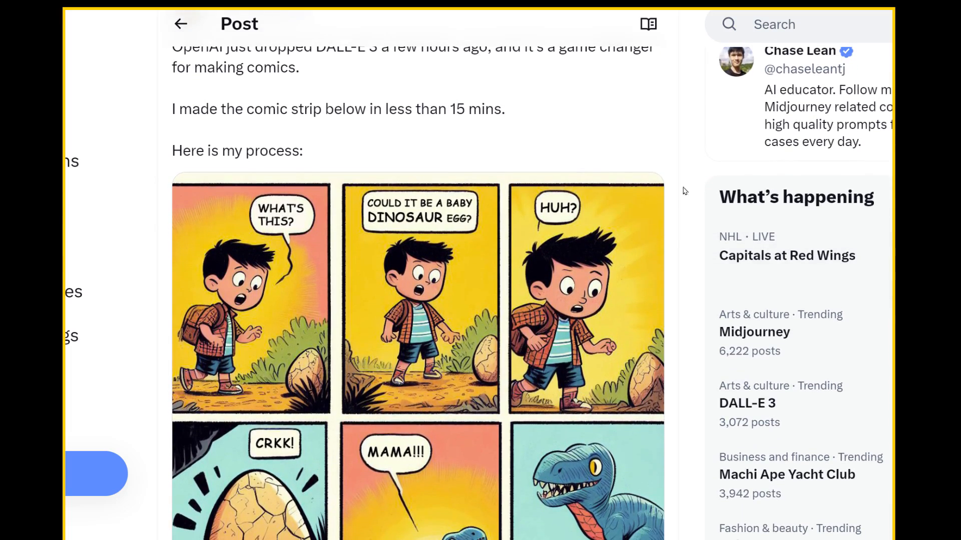
pyautogui.scroll(-3, 695, 249)
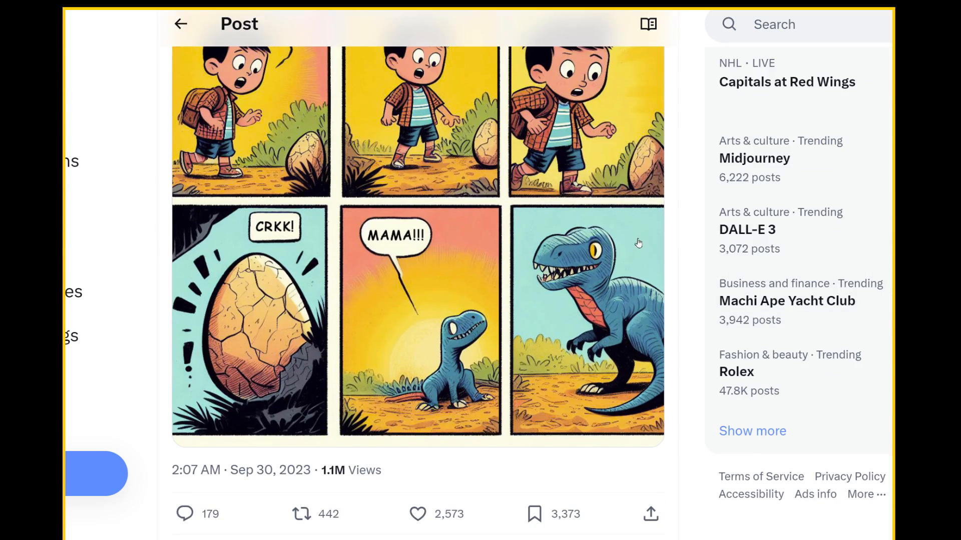
pyautogui.scroll(3, 604, 263)
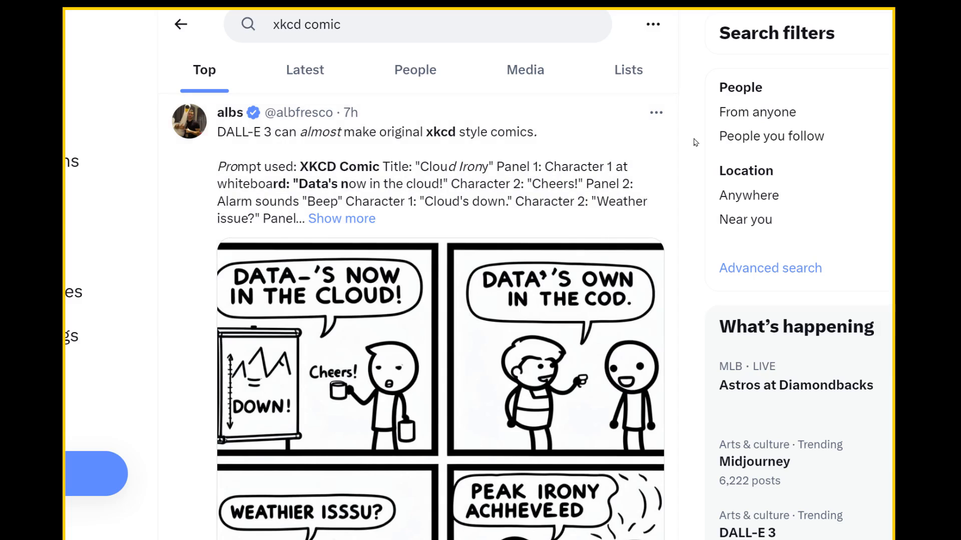
pyautogui.scroll(-1, 696, 150)
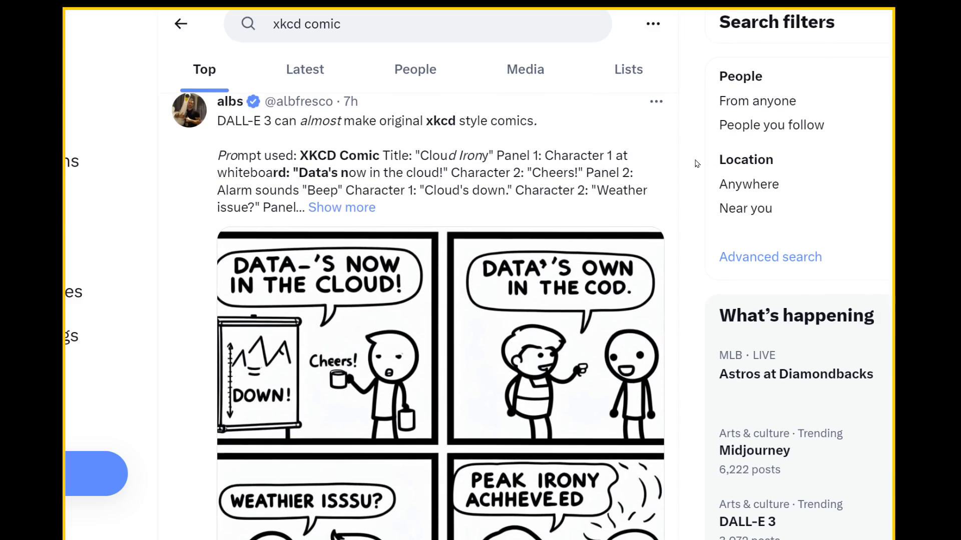
pyautogui.scroll(-2, 695, 163)
pyautogui.scroll(-1, 695, 180)
pyautogui.scroll(-1, 694, 181)
pyautogui.scroll(-1, 451, 300)
pyautogui.scroll(1, 360, 406)
pyautogui.scroll(-2, 660, 390)
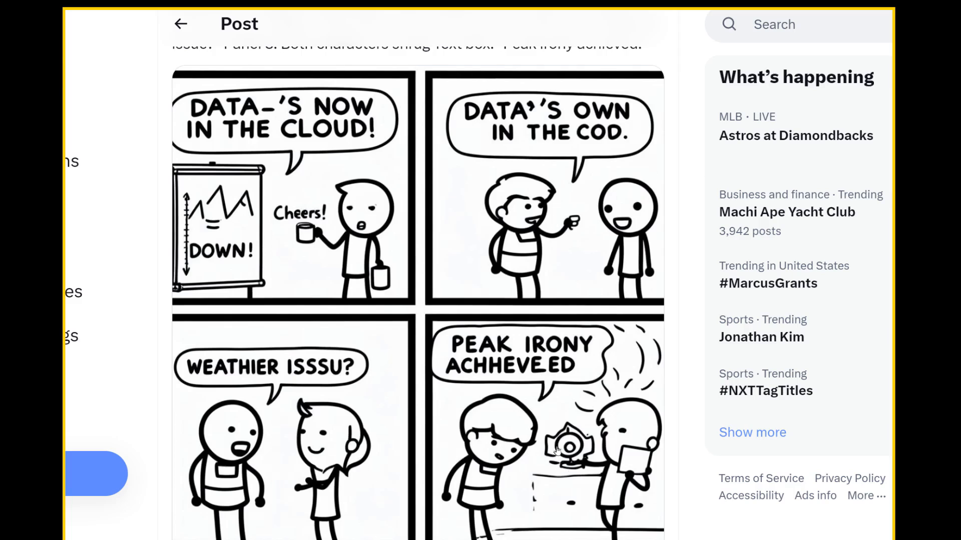
pyautogui.scroll(3, 452, 87)
# Step: Read albs's xkcd-style 'Cloud Irony' prompt by highlighting its lines (Data's now in the cloud, Weather issue?, Cloud's down)
pyautogui.moveTo(397, 156); pyautogui.dragTo(492, 156)
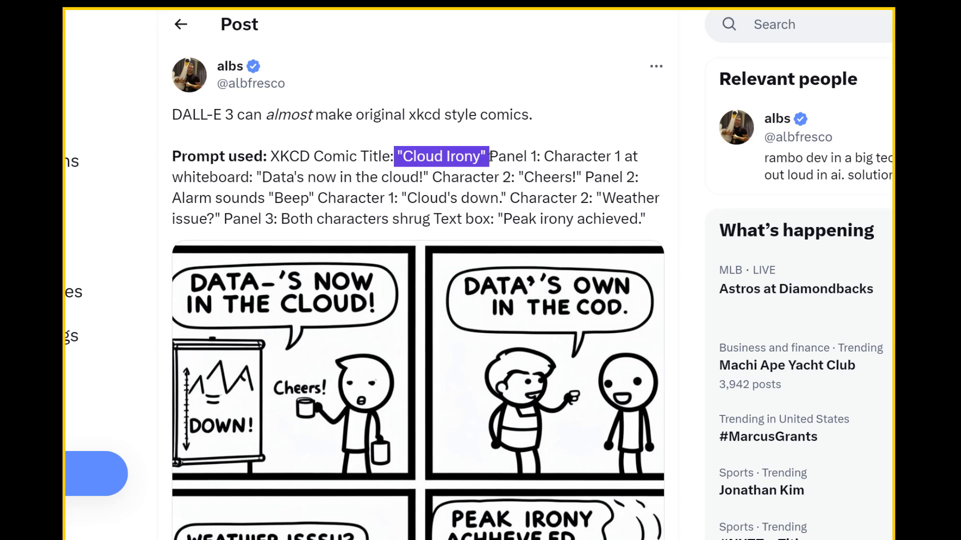
pyautogui.moveTo(260, 177); pyautogui.dragTo(430, 178)
pyautogui.scroll(-1, 428, 180)
pyautogui.click(428, 180)
pyautogui.moveTo(270, 146); pyautogui.dragTo(652, 213)
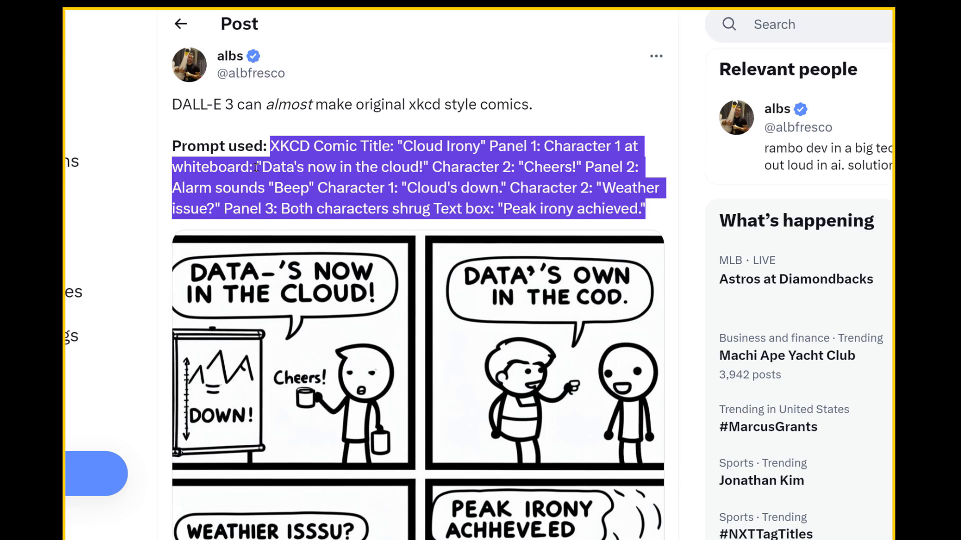
pyautogui.moveTo(260, 168); pyautogui.dragTo(420, 173)
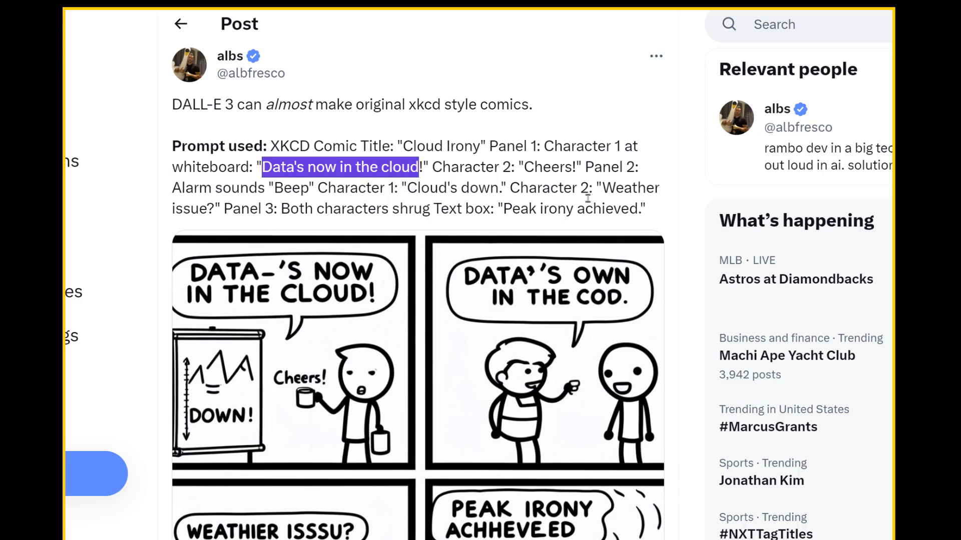
pyautogui.moveTo(587, 188); pyautogui.dragTo(217, 208)
pyautogui.moveTo(389, 188); pyautogui.dragTo(518, 188)
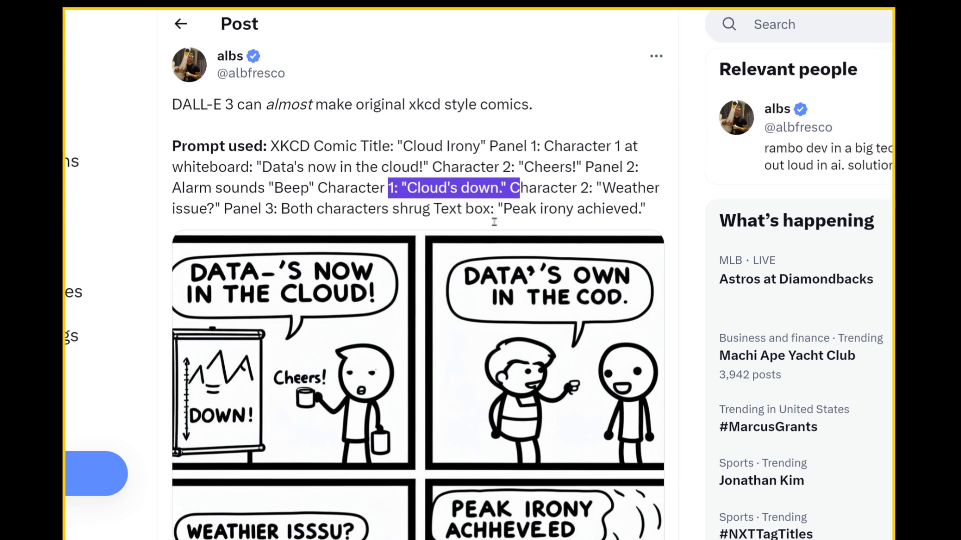
pyautogui.scroll(-2, 431, 274)
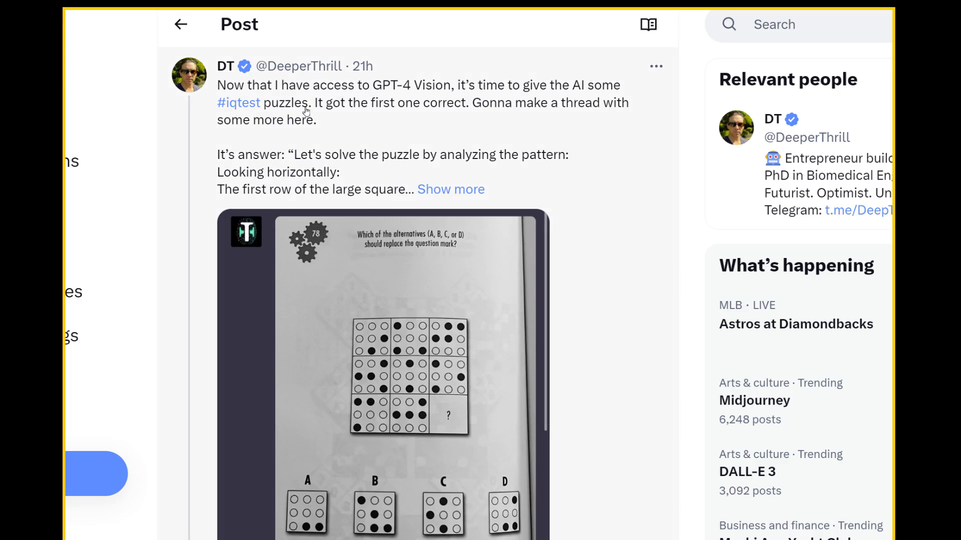
pyautogui.scroll(-8, 622, 150)
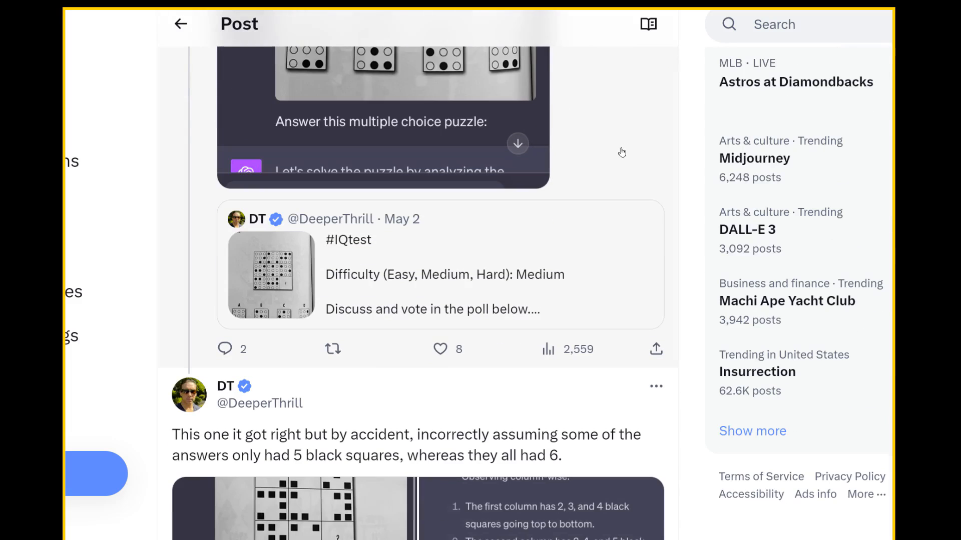
pyautogui.scroll(-4, 622, 167)
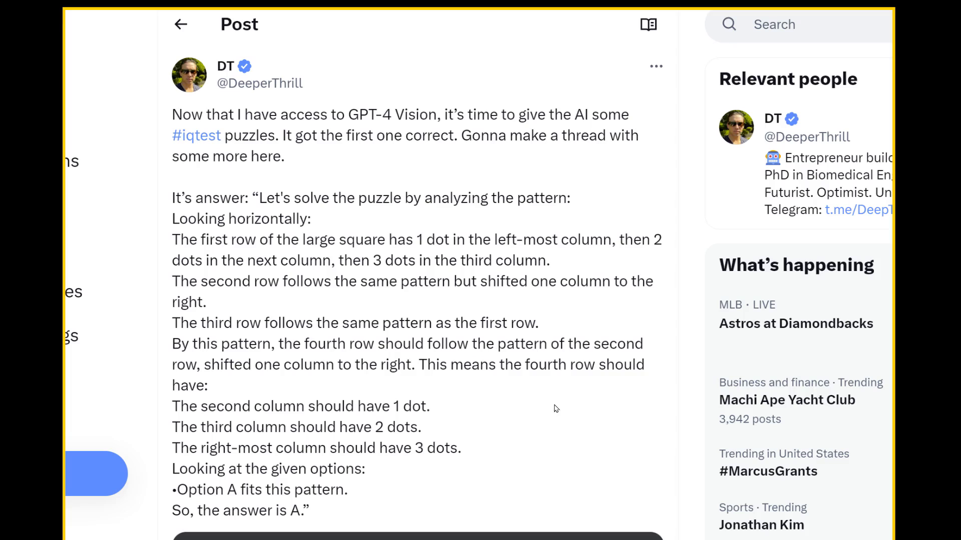
pyautogui.scroll(-6, 542, 395)
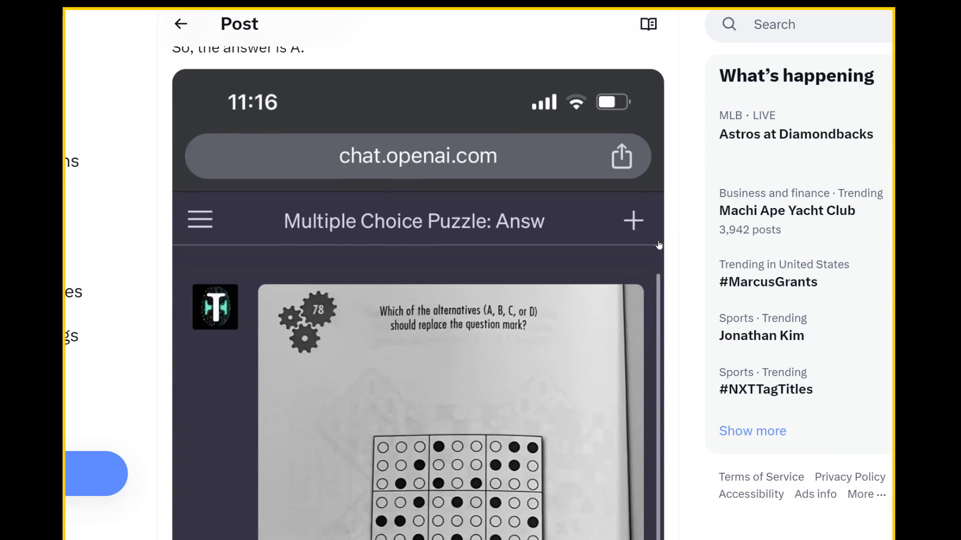
pyautogui.scroll(-3, 527, 300)
pyautogui.scroll(-5, 526, 207)
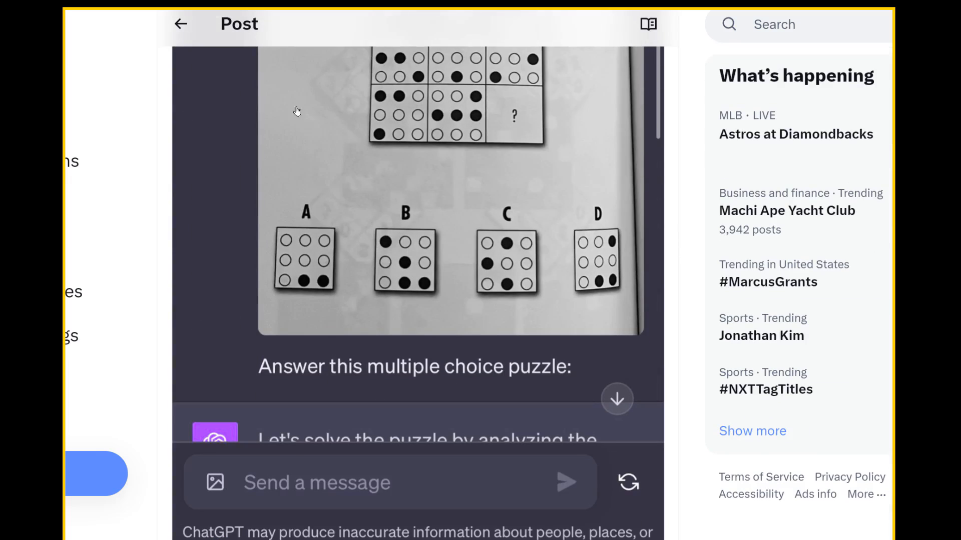
pyautogui.scroll(-4, 510, 430)
pyautogui.scroll(6, 509, 431)
pyautogui.scroll(6, 504, 410)
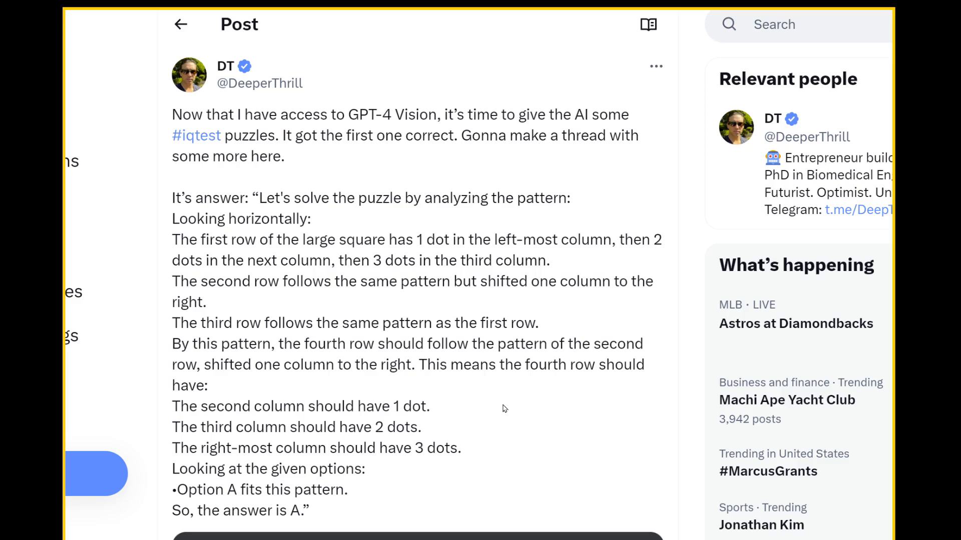
pyautogui.scroll(-7, 504, 408)
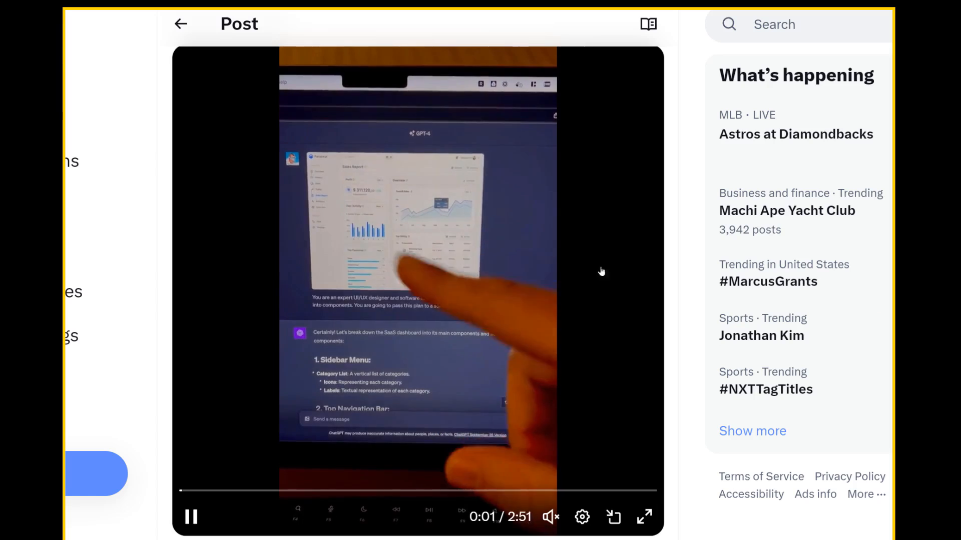